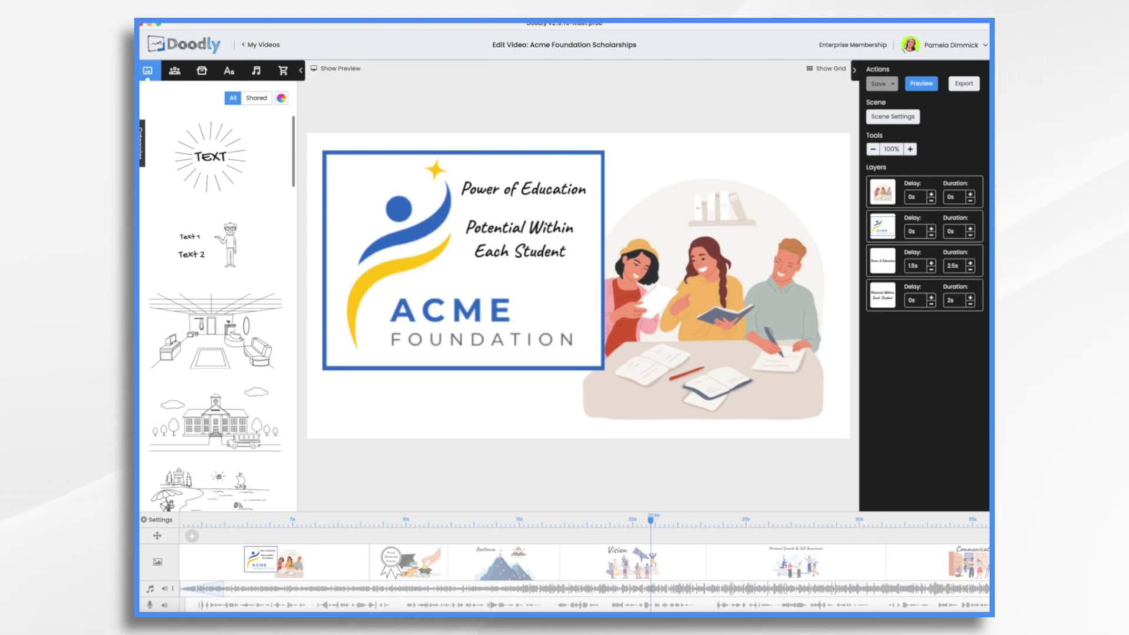
Glance at the narration script document, then return to Doodly and select the ACME logo.
{"action": "left_click", "coordinate": [781, 569]}
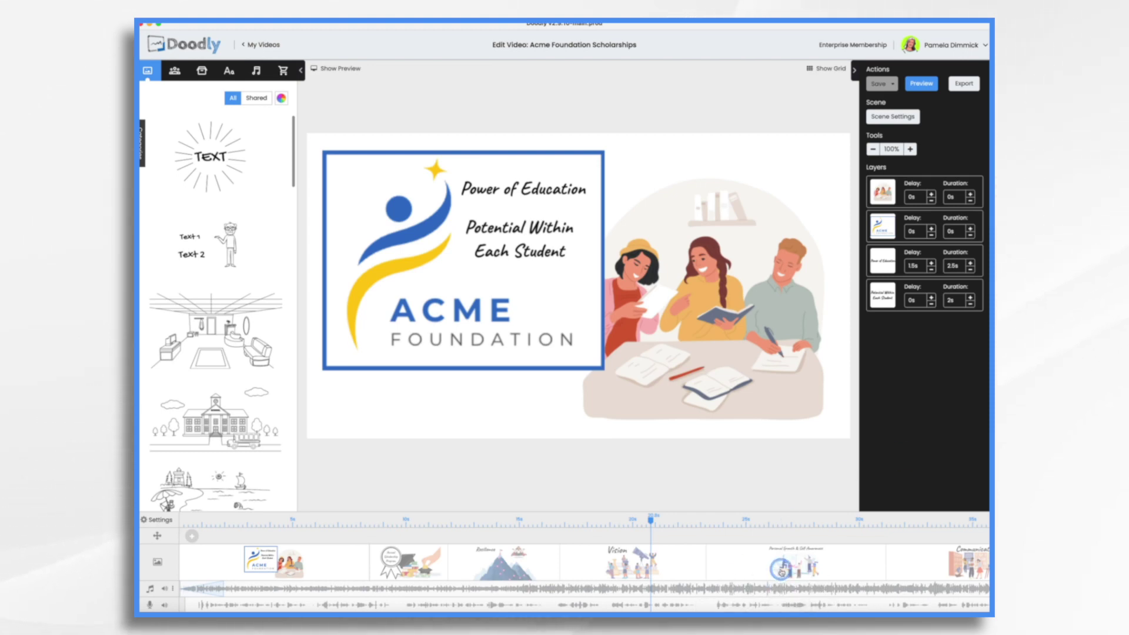
{"action": "scroll", "coordinate": [781, 569], "scroll_direction": "right", "scroll_amount": 10}
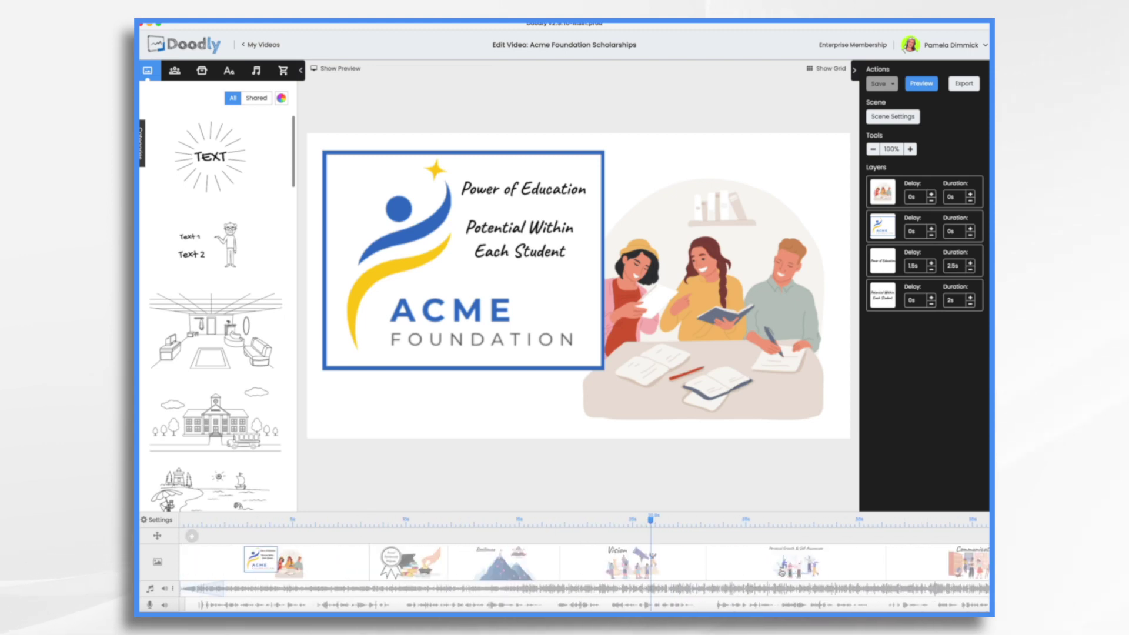
{"action": "key", "text": "super+Tab"}
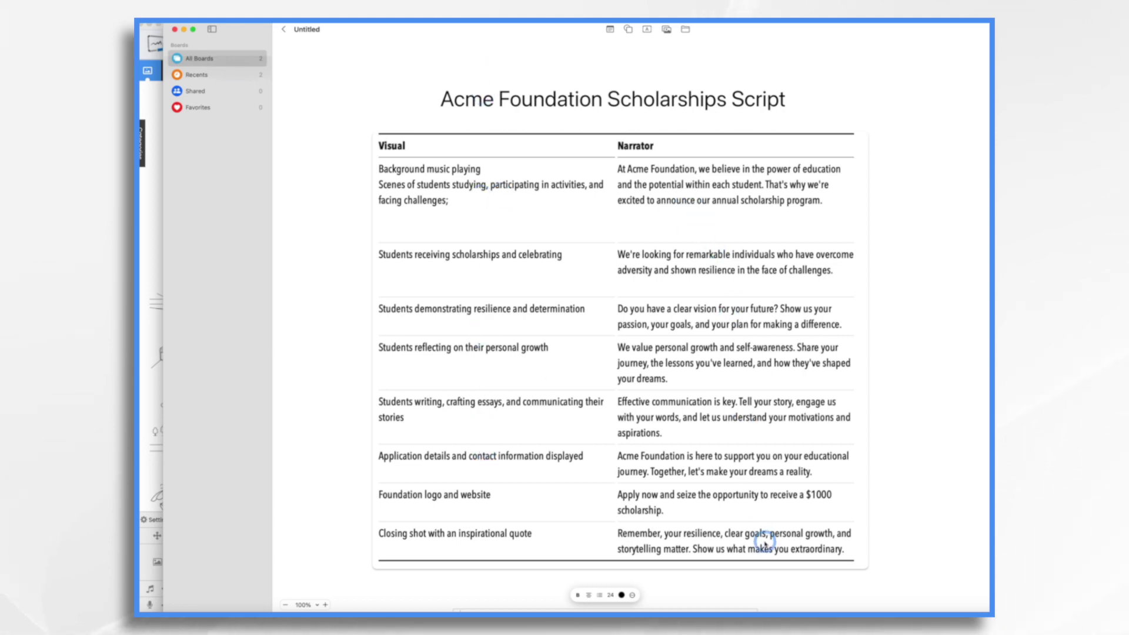
{"action": "key", "text": "super+Tab"}
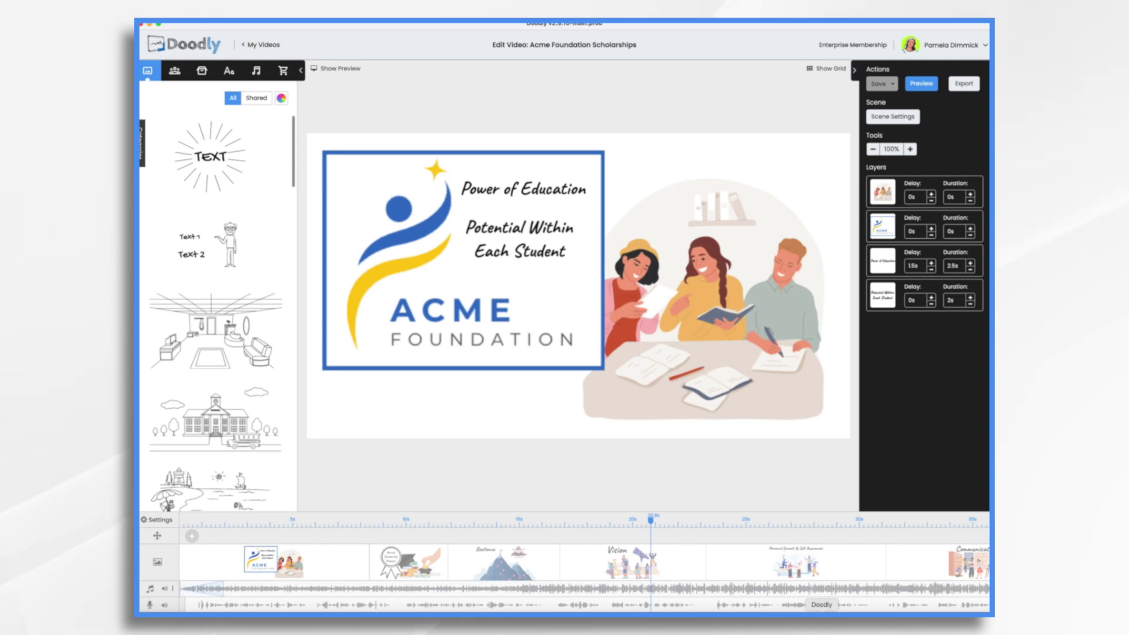
{"action": "left_click", "coordinate": [600, 320]}
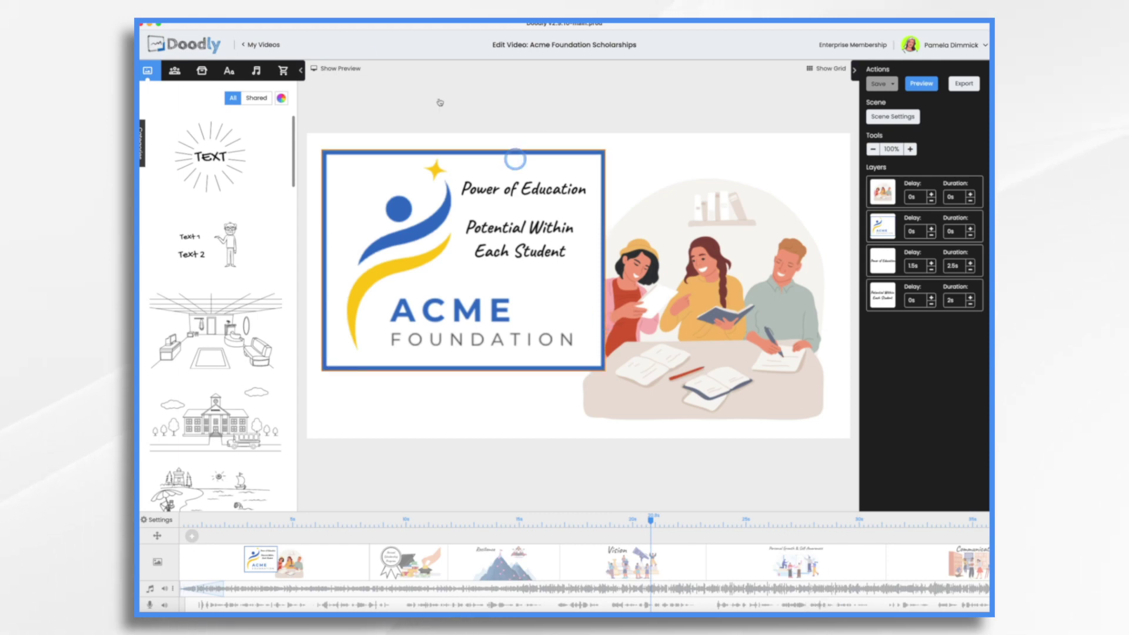
Duplicate the Acme Foundation Scholarships project from the My Videos list.
{"action": "left_click", "coordinate": [244, 44]}
{"action": "left_click", "coordinate": [263, 45]}
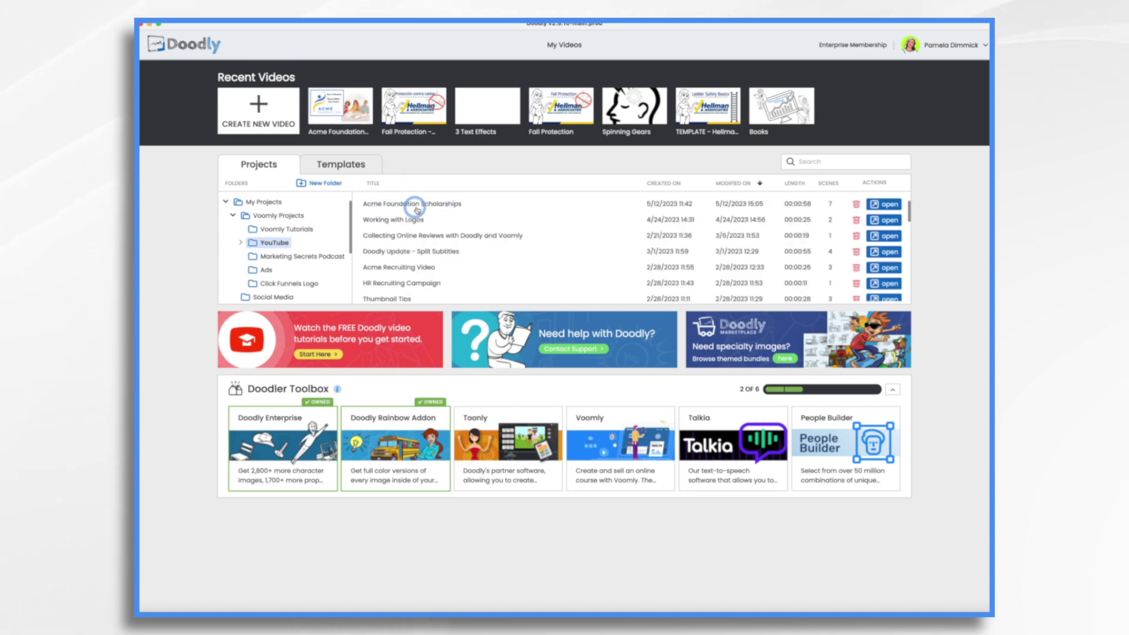
{"action": "right_click", "coordinate": [475, 206]}
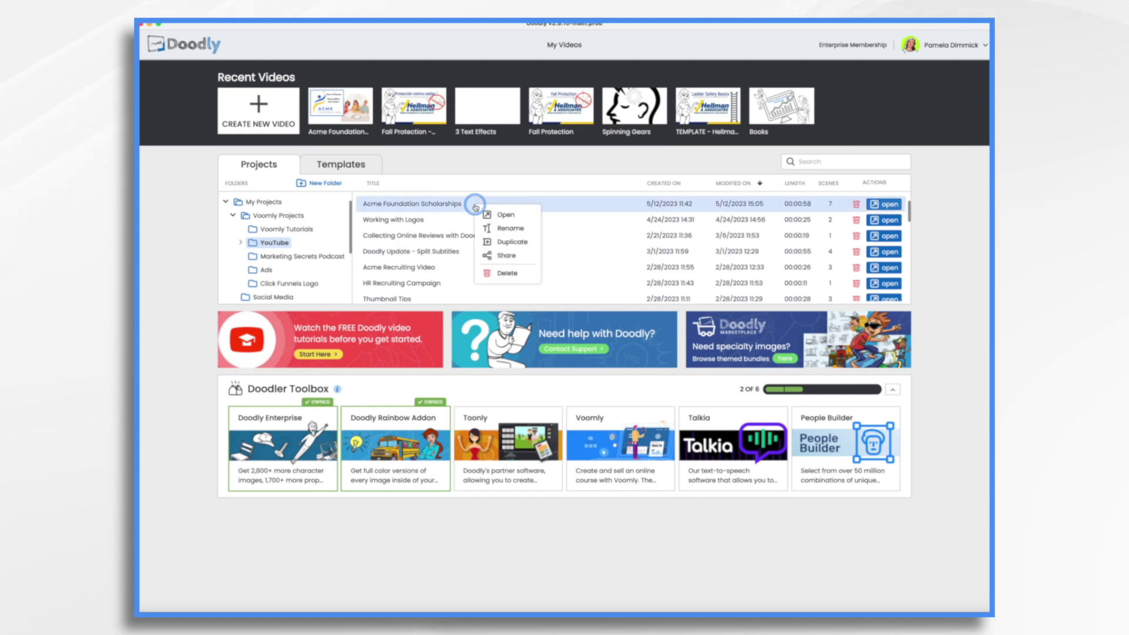
{"action": "left_click", "coordinate": [500, 243]}
{"action": "left_click", "coordinate": [594, 332]}
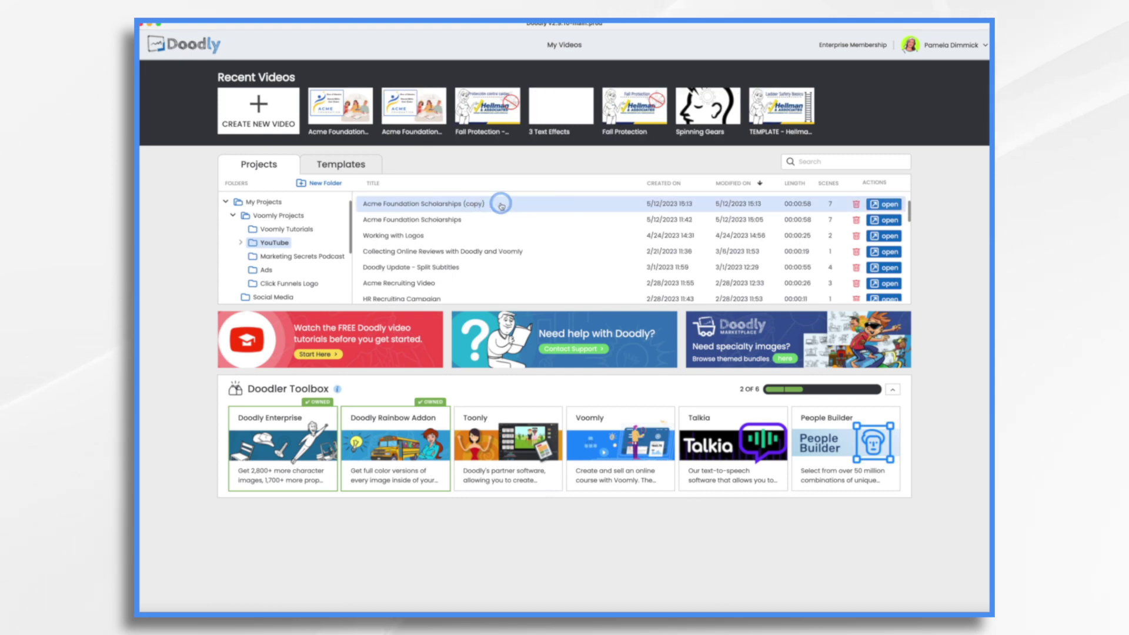
Rename the copy 'Acme Foundation Scholarships - Spanish Version' and open it in the editor.
{"action": "right_click", "coordinate": [501, 205]}
{"action": "left_click", "coordinate": [520, 222]}
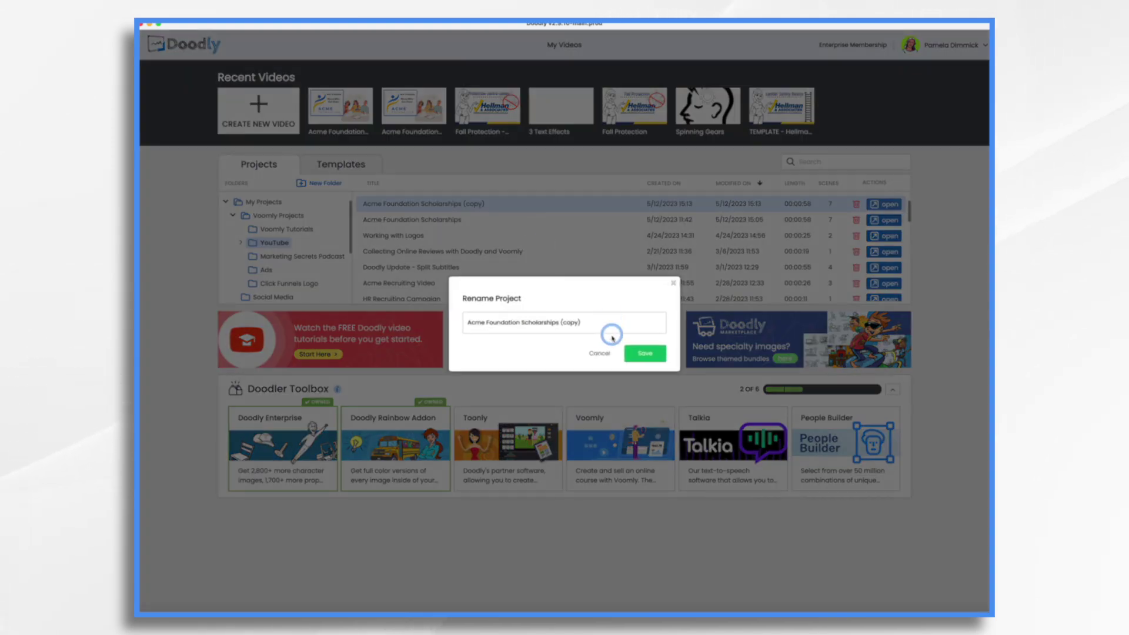
{"action": "type", "text": "- Spanish Version"}
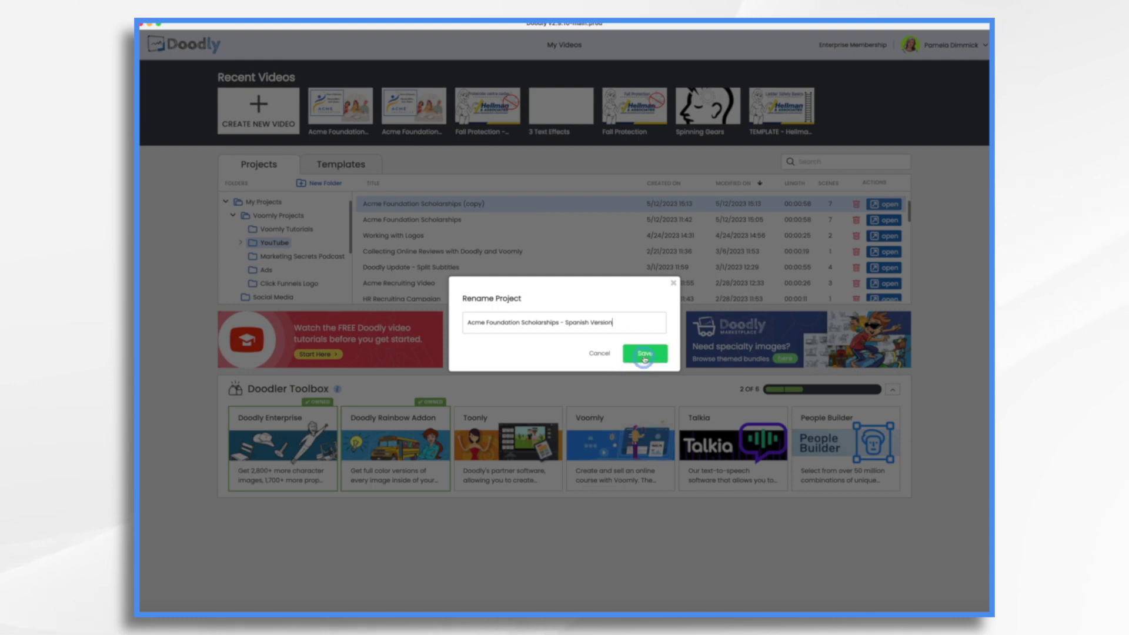
{"action": "left_click", "coordinate": [645, 353]}
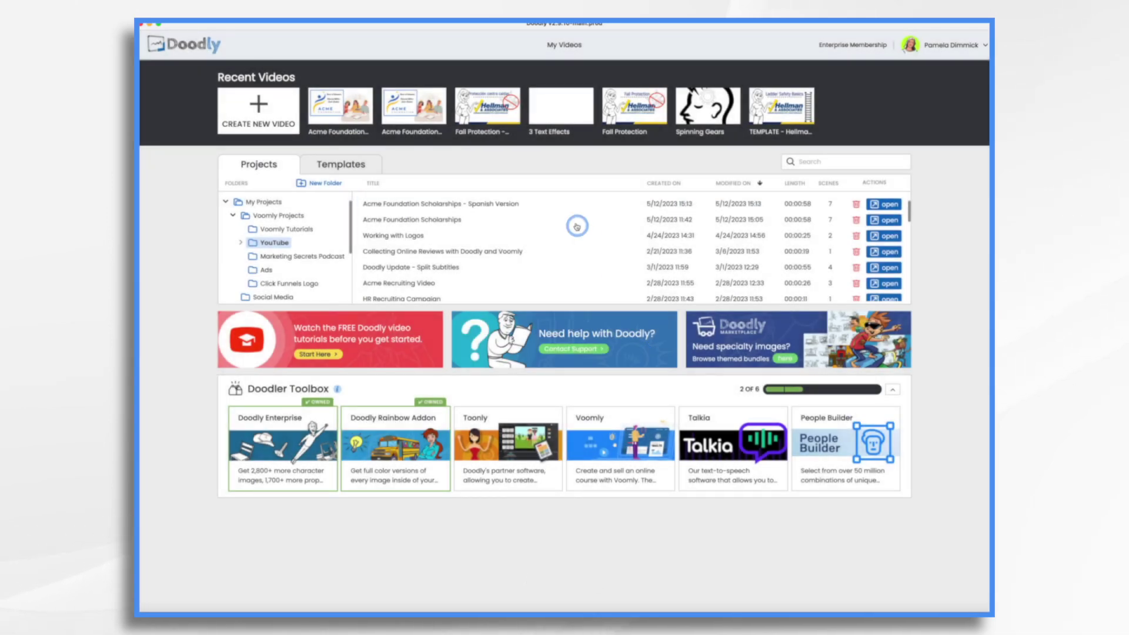
{"action": "double_click", "coordinate": [511, 209]}
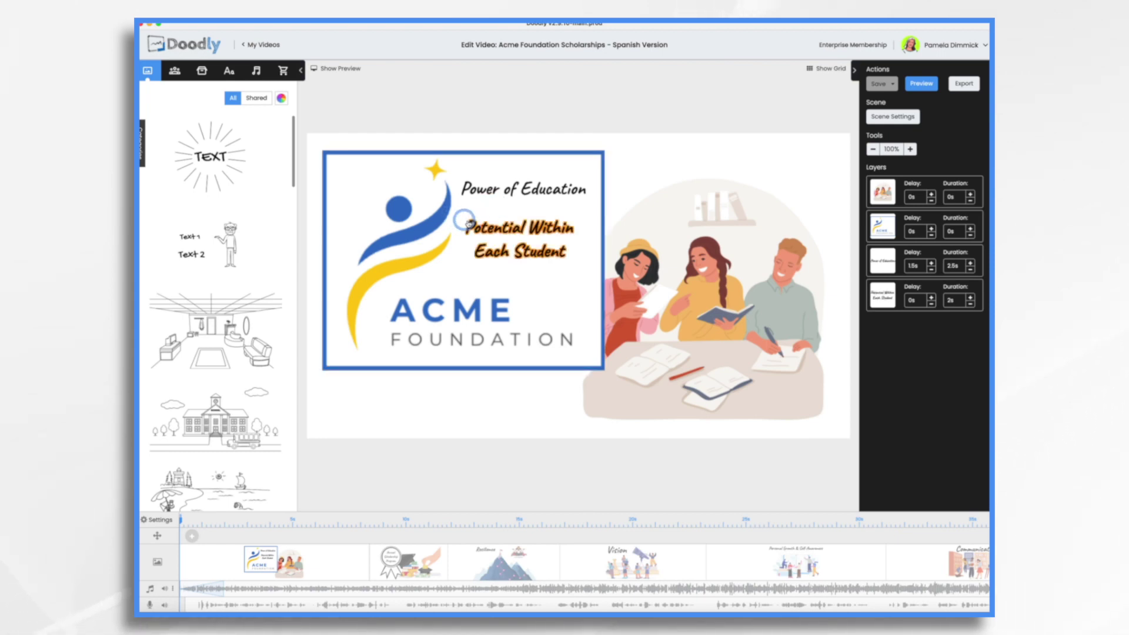
Inspect the 'Power of Education' and 'Potential Within Each Student' text layers and the narration track.
{"action": "left_click", "coordinate": [516, 197]}
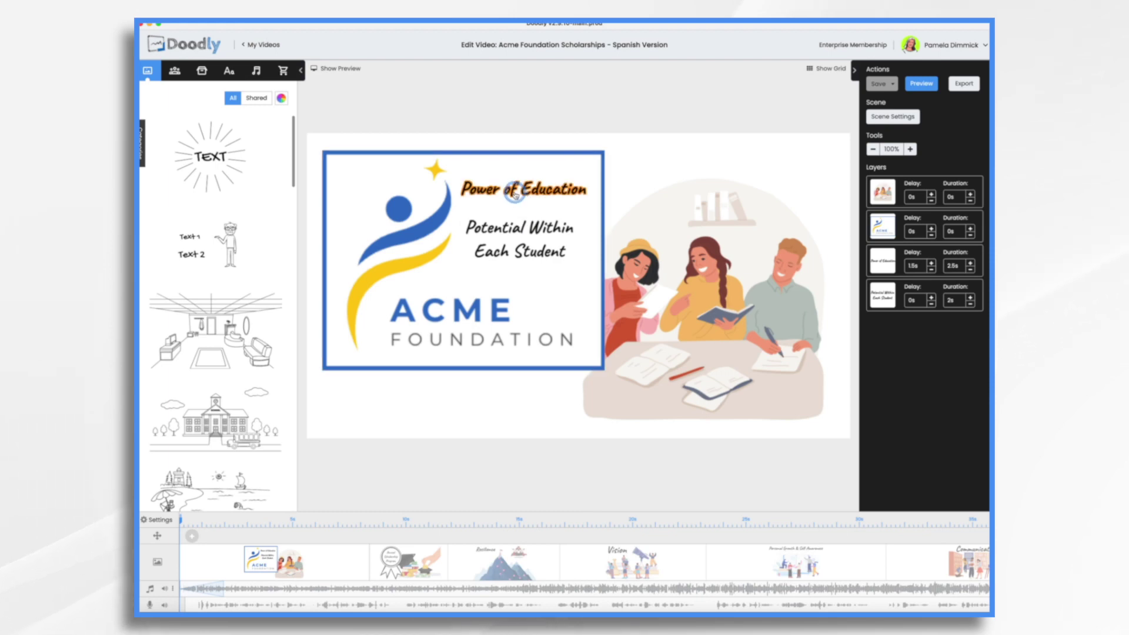
{"action": "left_click", "coordinate": [513, 241]}
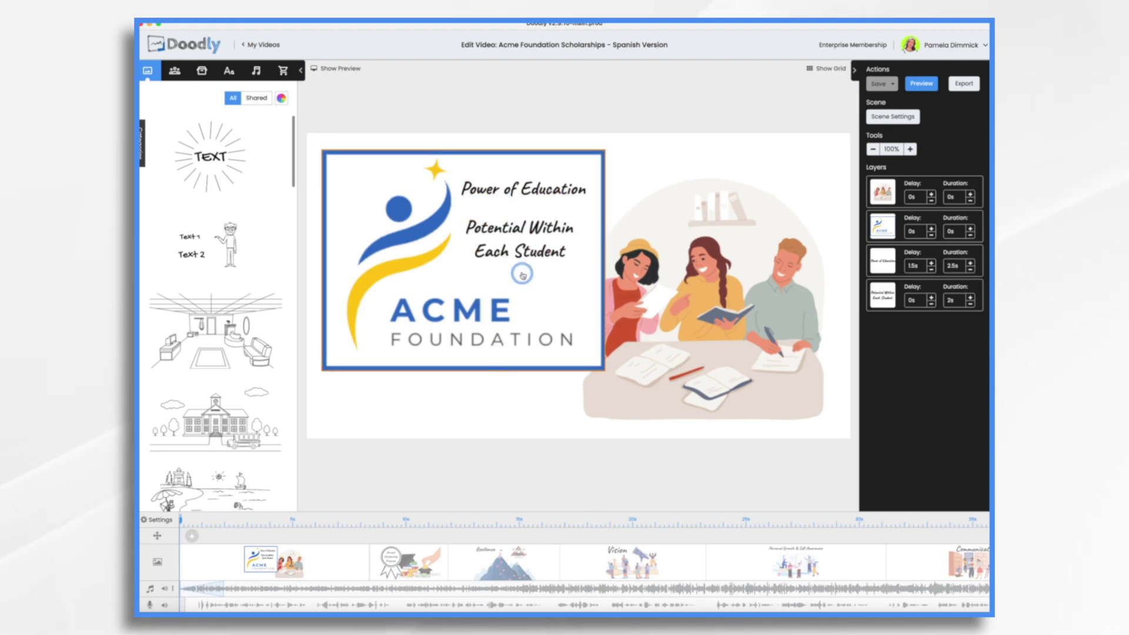
{"action": "left_click", "coordinate": [523, 241]}
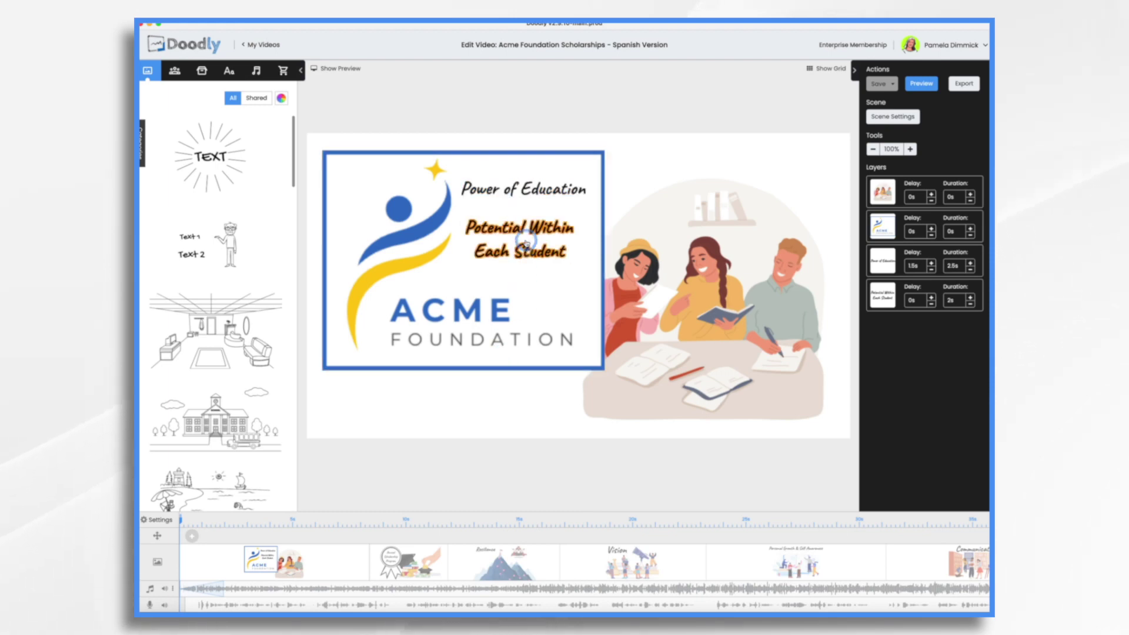
{"action": "left_click", "coordinate": [481, 605]}
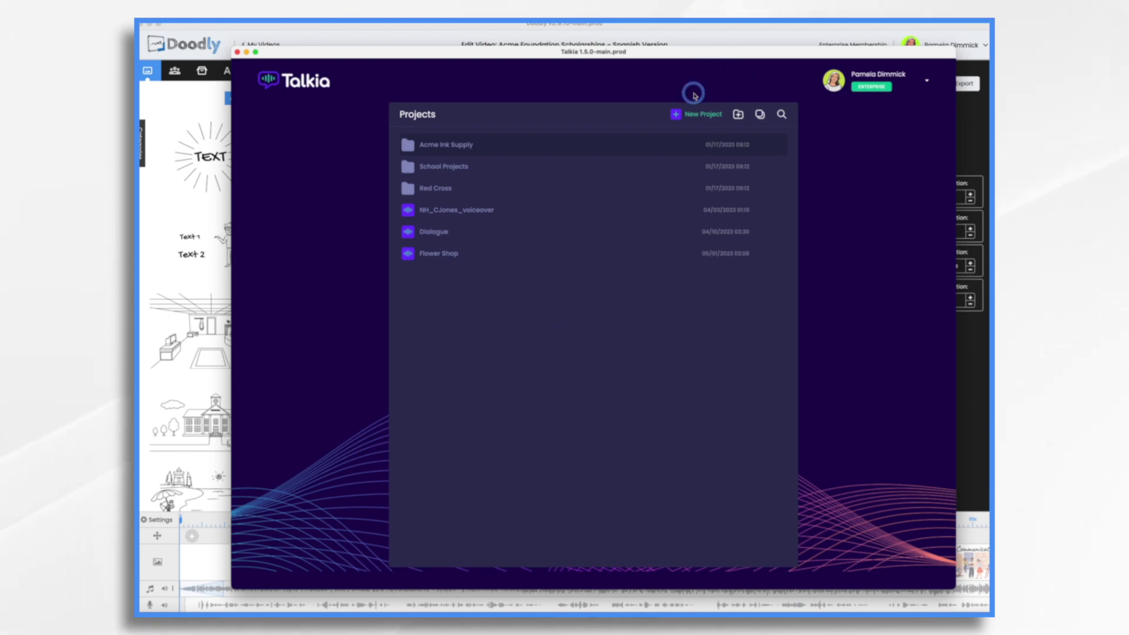
Create a new Talkia project, replacing Untitled with 'Acme Foundation Scholarships - Spanish'.
{"action": "left_click", "coordinate": [697, 116]}
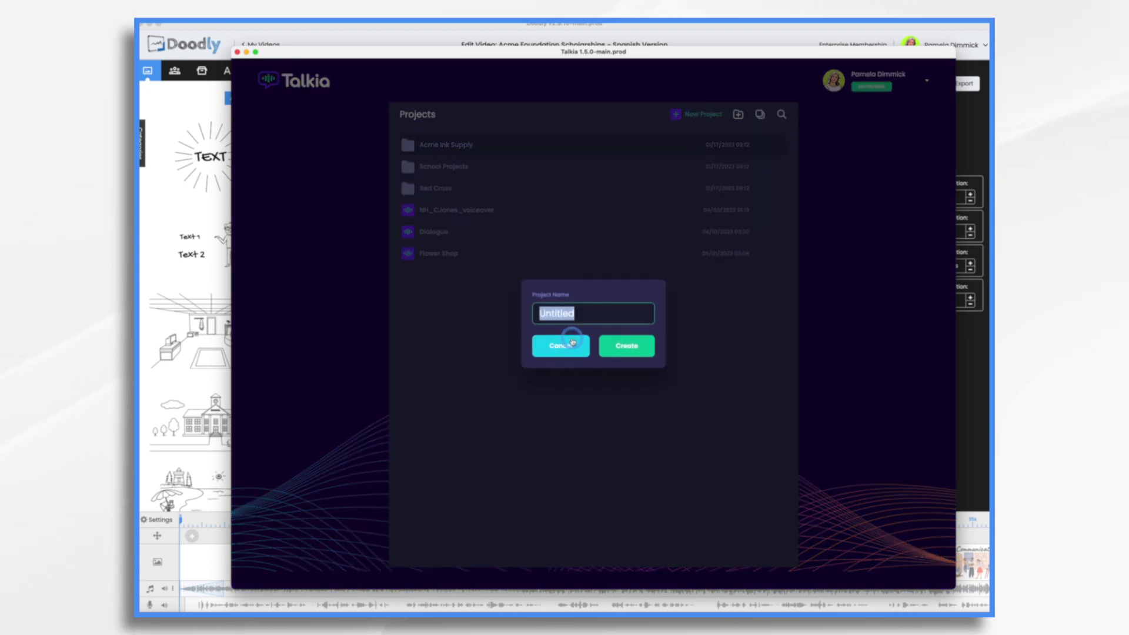
{"action": "left_click", "coordinate": [584, 316]}
{"action": "key", "text": "BackSpace"}
{"action": "key", "text": "BackSpace"}
{"action": "key", "text": "BackSpace"}
{"action": "key", "text": "BackSpace"}
{"action": "key", "text": "BackSpace"}
{"action": "key", "text": "BackSpace"}
{"action": "type", "text": "A"}
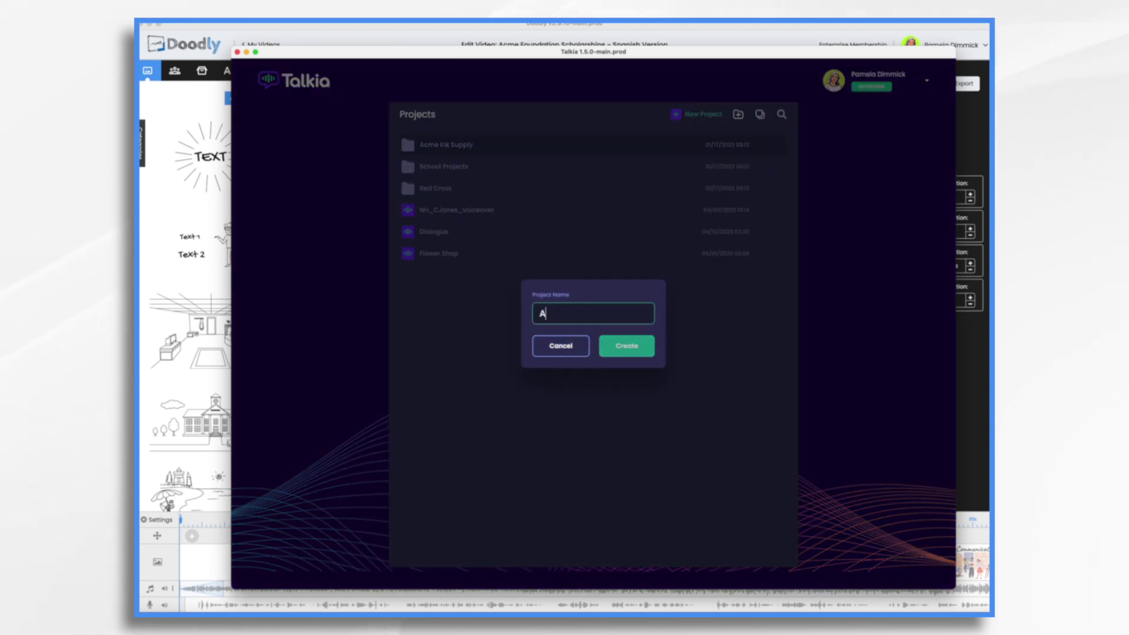
{"action": "type", "text": "cme Foundation Scholarsh"}
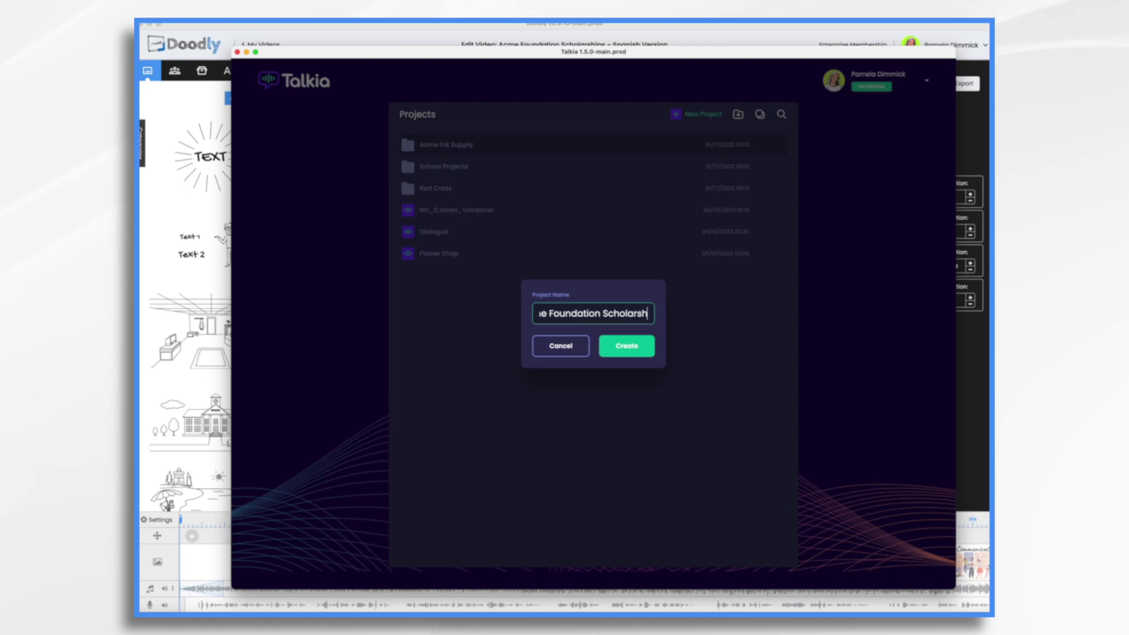
{"action": "type", "text": "ips - Spanish"}
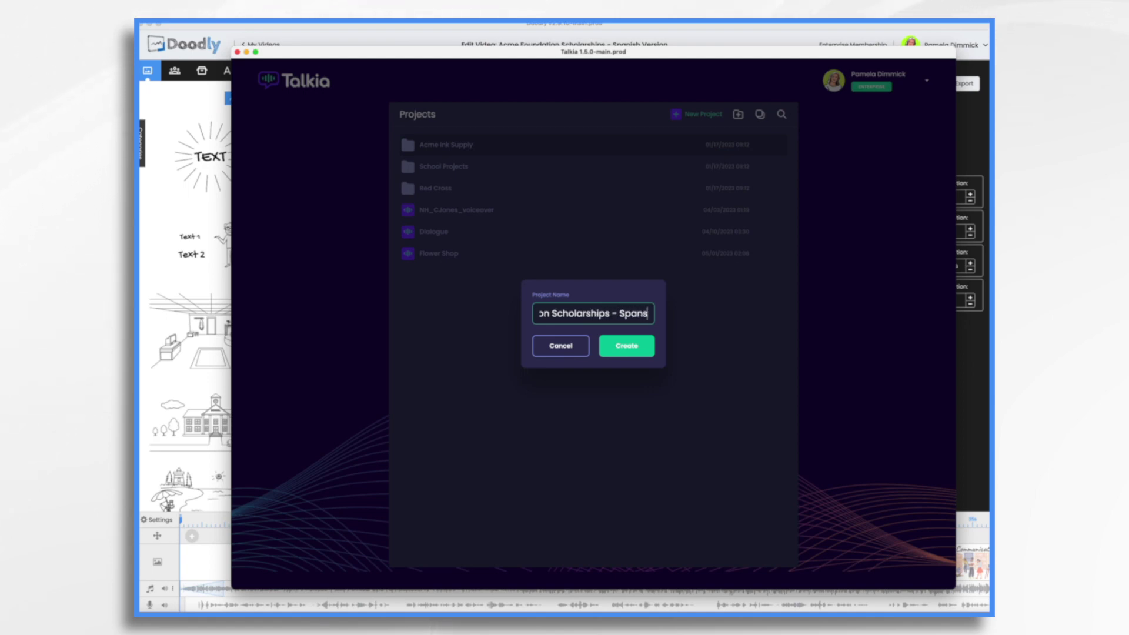
{"action": "left_click", "coordinate": [559, 354]}
{"action": "left_click", "coordinate": [624, 346]}
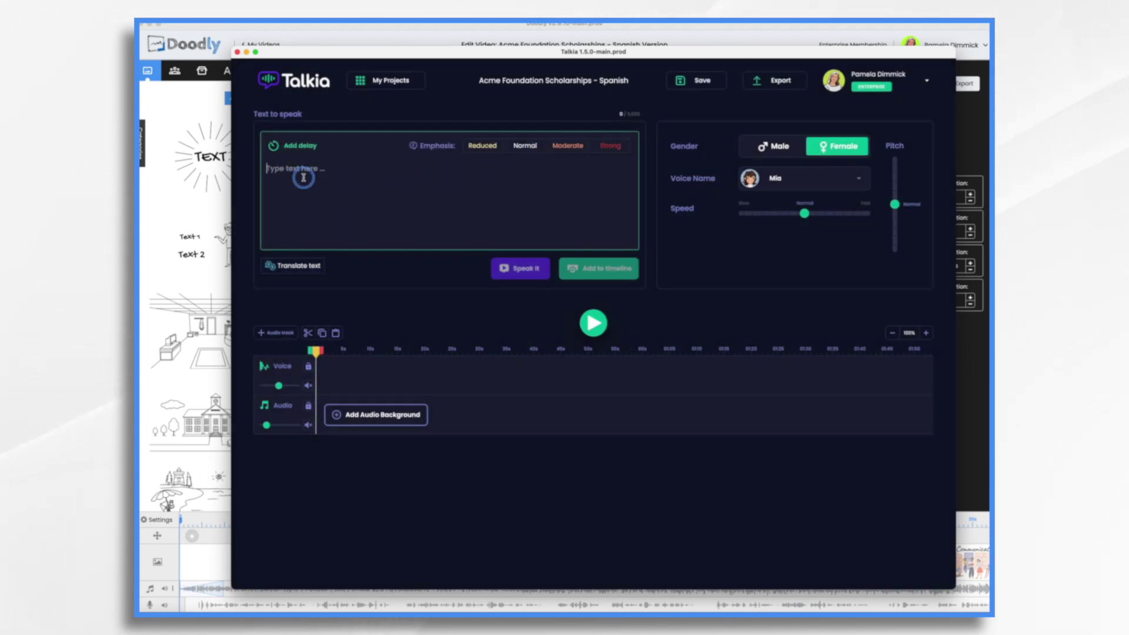
Paste the English scholarship script into Text to speak and browse the Google voice lists.
{"action": "key", "text": "super+v"}
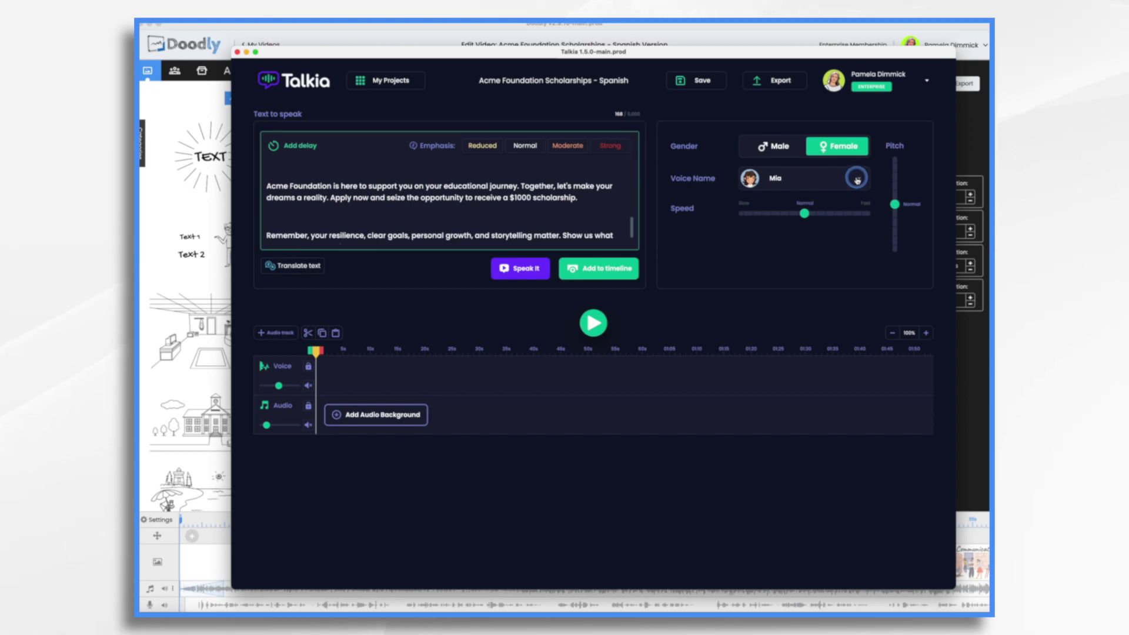
{"action": "left_click", "coordinate": [856, 180]}
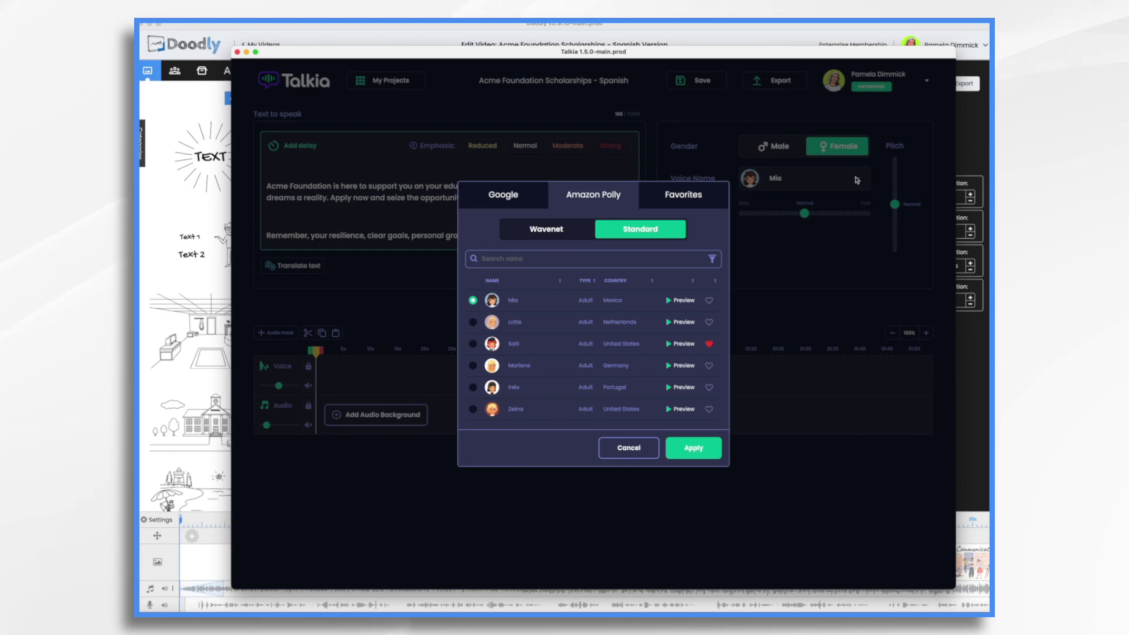
{"action": "left_click", "coordinate": [512, 199]}
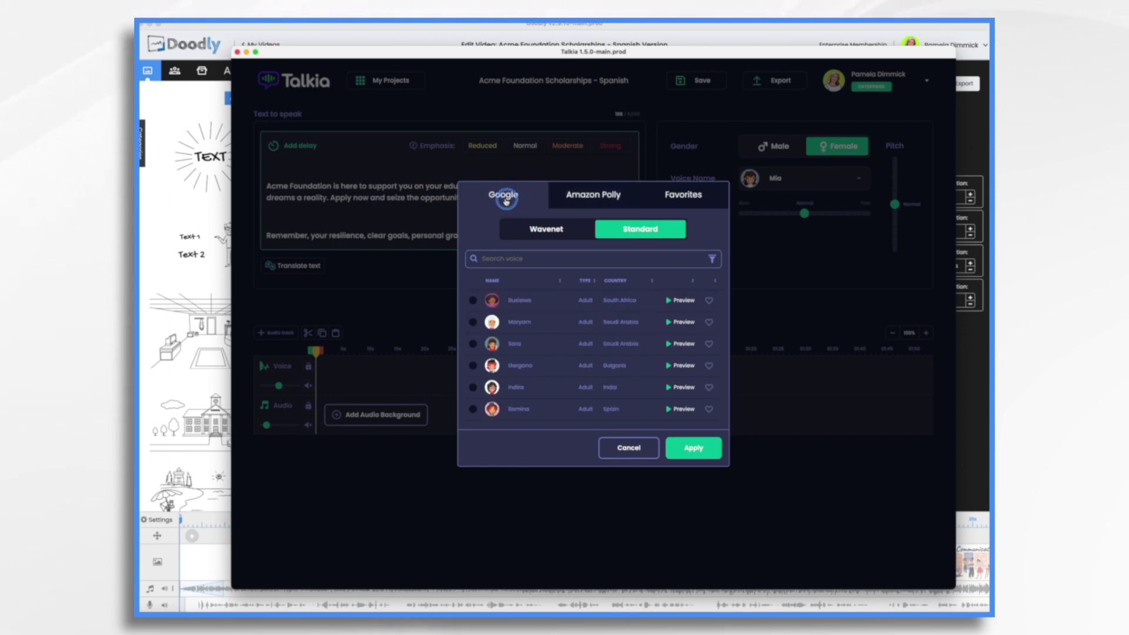
{"action": "left_click", "coordinate": [615, 199]}
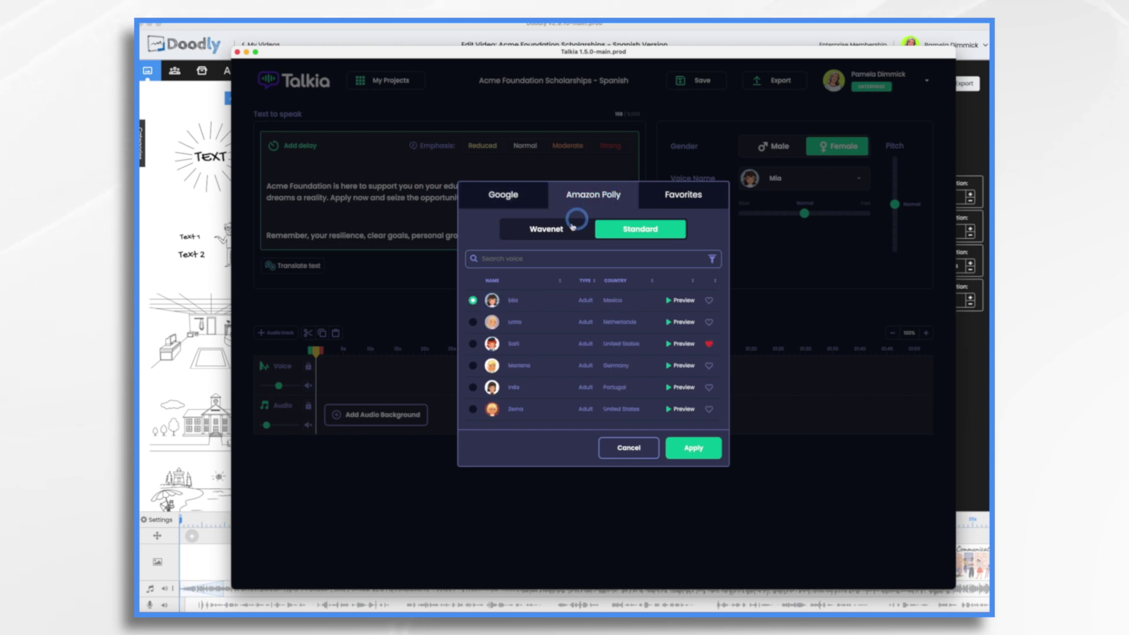
{"action": "left_click", "coordinate": [558, 228]}
{"action": "left_click", "coordinate": [639, 229]}
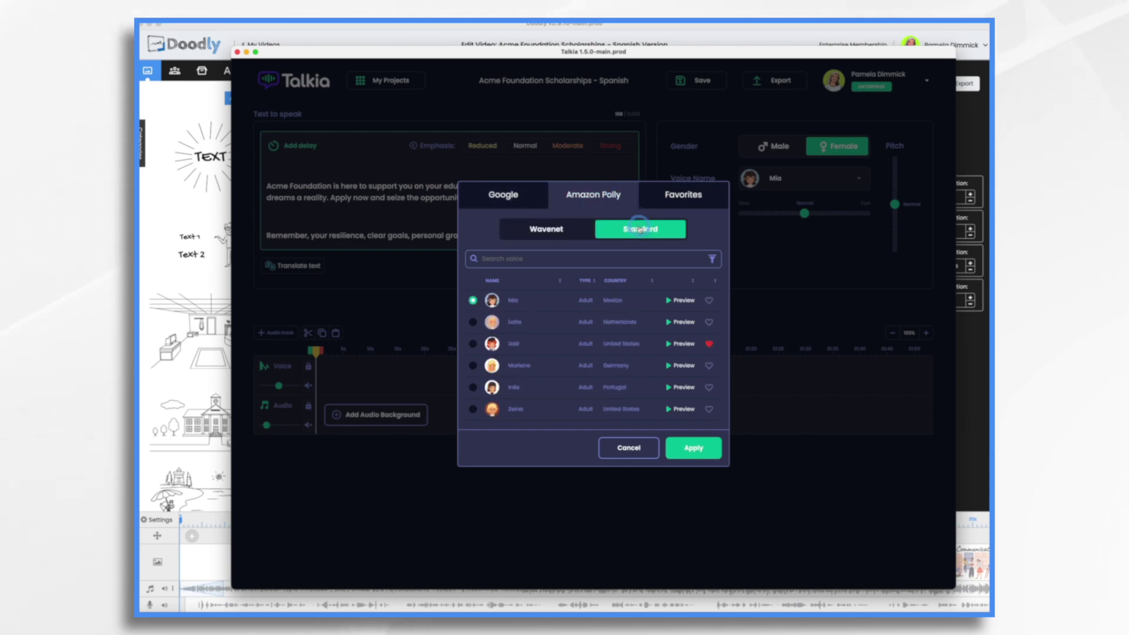
Set the narrator to Amazon Polly's female voice Mia.
{"action": "left_click", "coordinate": [686, 200]}
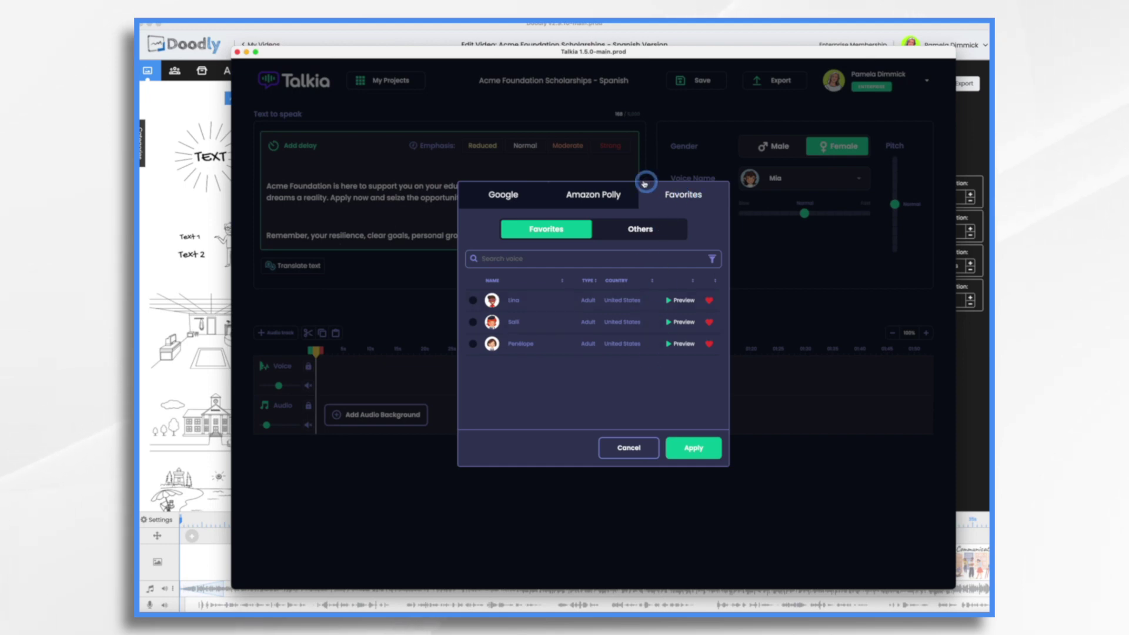
{"action": "left_click", "coordinate": [586, 192]}
{"action": "left_click", "coordinate": [494, 303]}
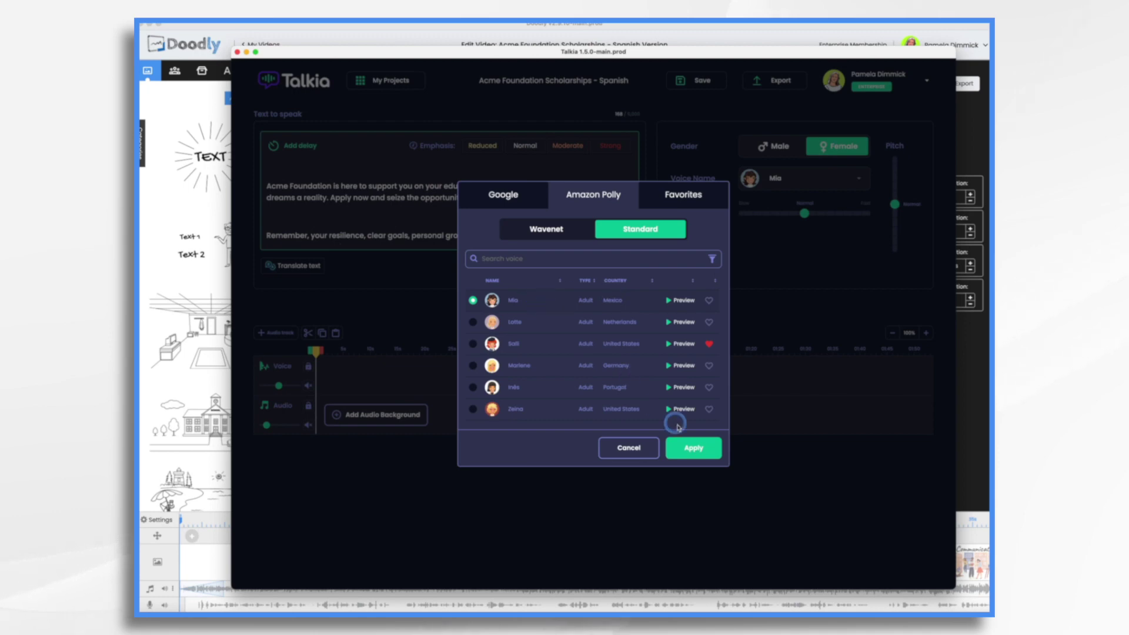
{"action": "left_click", "coordinate": [705, 451]}
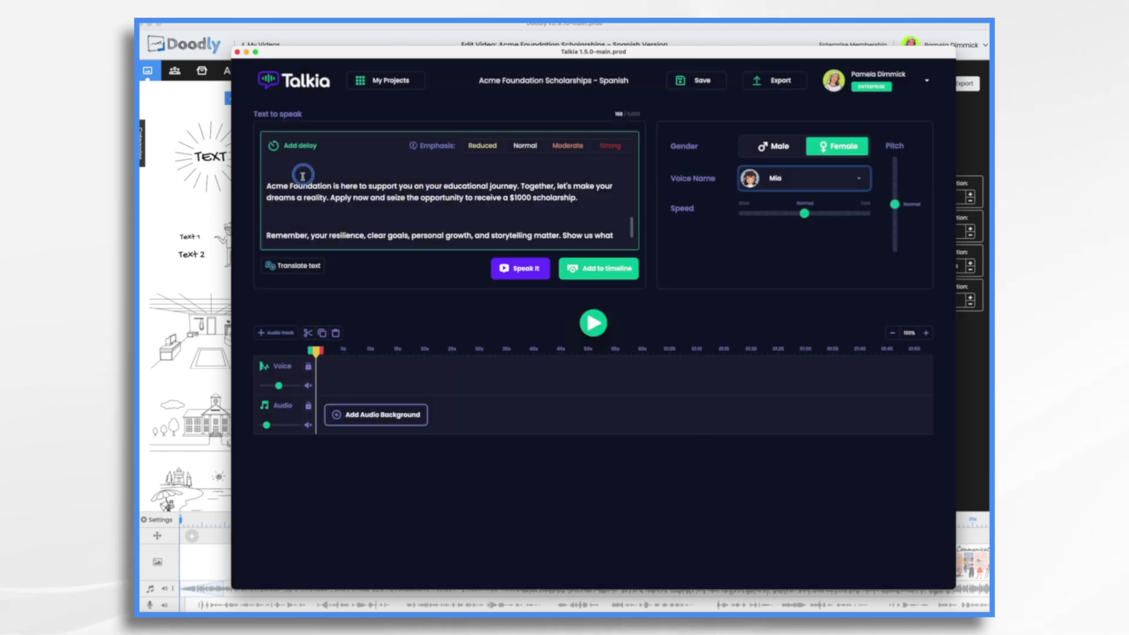
{"action": "scroll", "coordinate": [303, 180], "scroll_direction": "down", "scroll_amount": 1}
{"action": "scroll", "coordinate": [302, 179], "scroll_direction": "up", "scroll_amount": 1}
{"action": "scroll", "coordinate": [302, 179], "scroll_direction": "up", "scroll_amount": 5}
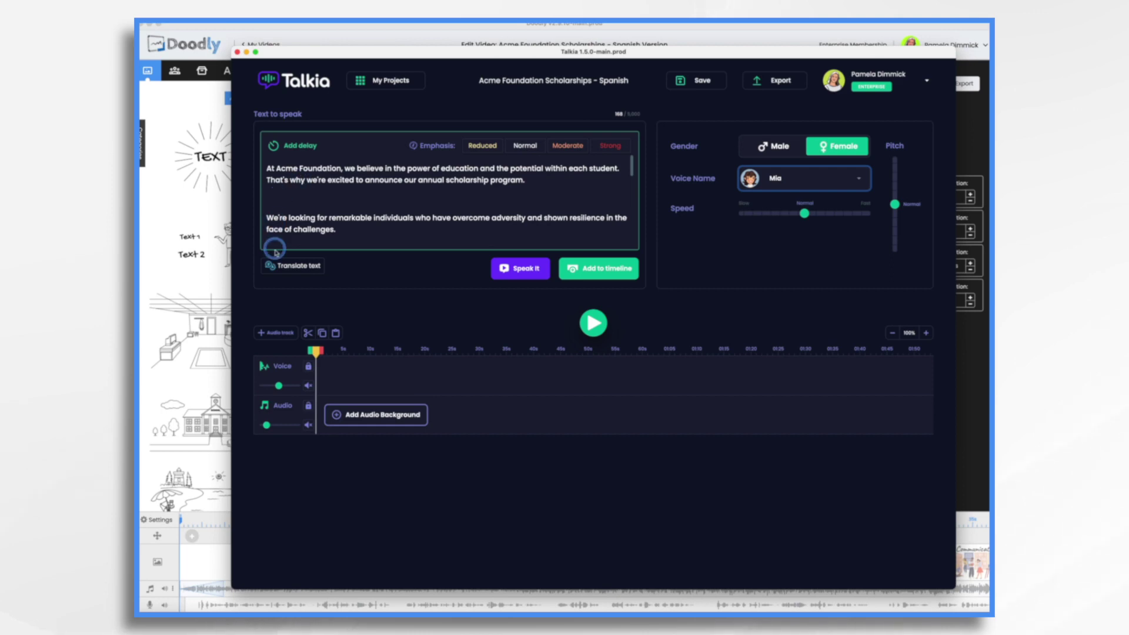
Translate the script into Spanish, listen to it spoken, and add the speech to the Voice track.
{"action": "left_click", "coordinate": [289, 267]}
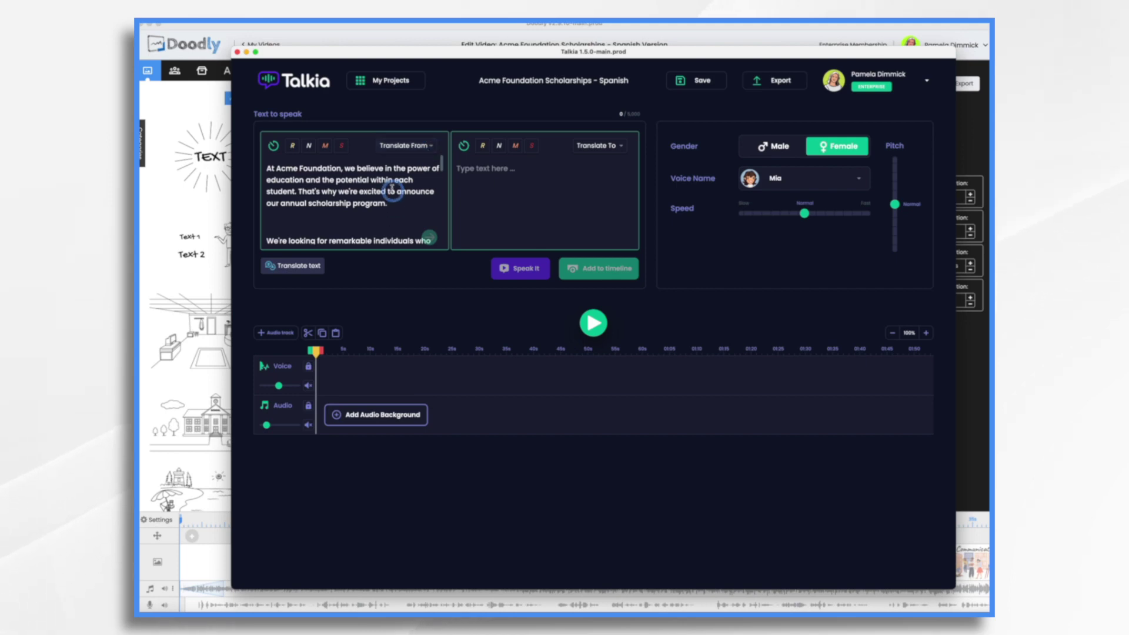
{"action": "left_click", "coordinate": [604, 148]}
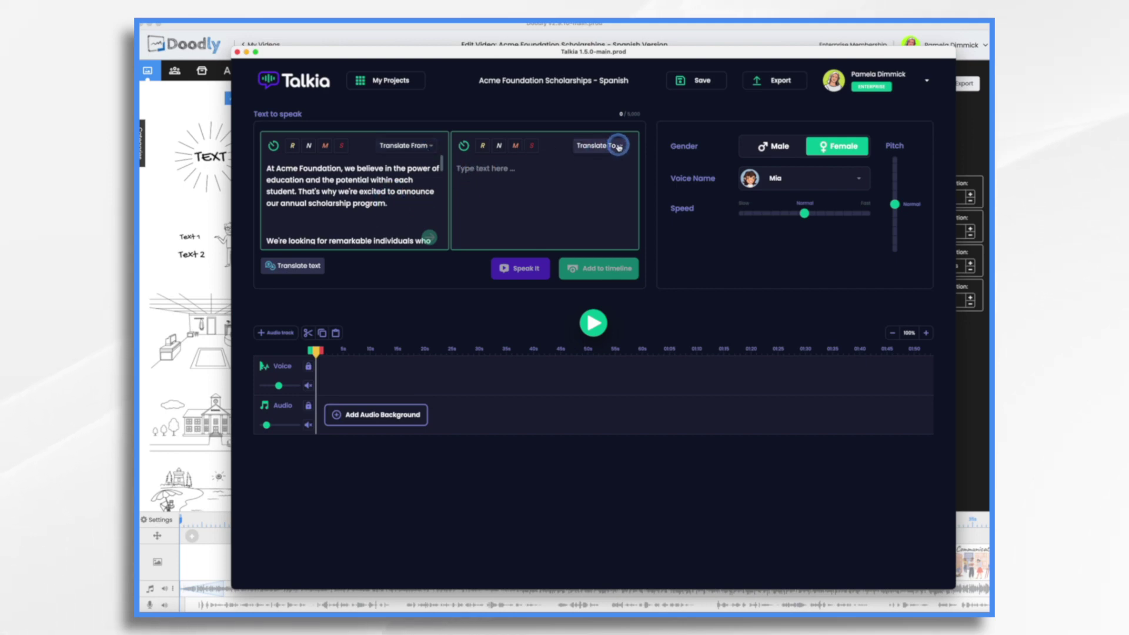
{"action": "scroll", "coordinate": [576, 236], "scroll_direction": "down", "scroll_amount": 5}
{"action": "scroll", "coordinate": [577, 237], "scroll_direction": "down", "scroll_amount": 10}
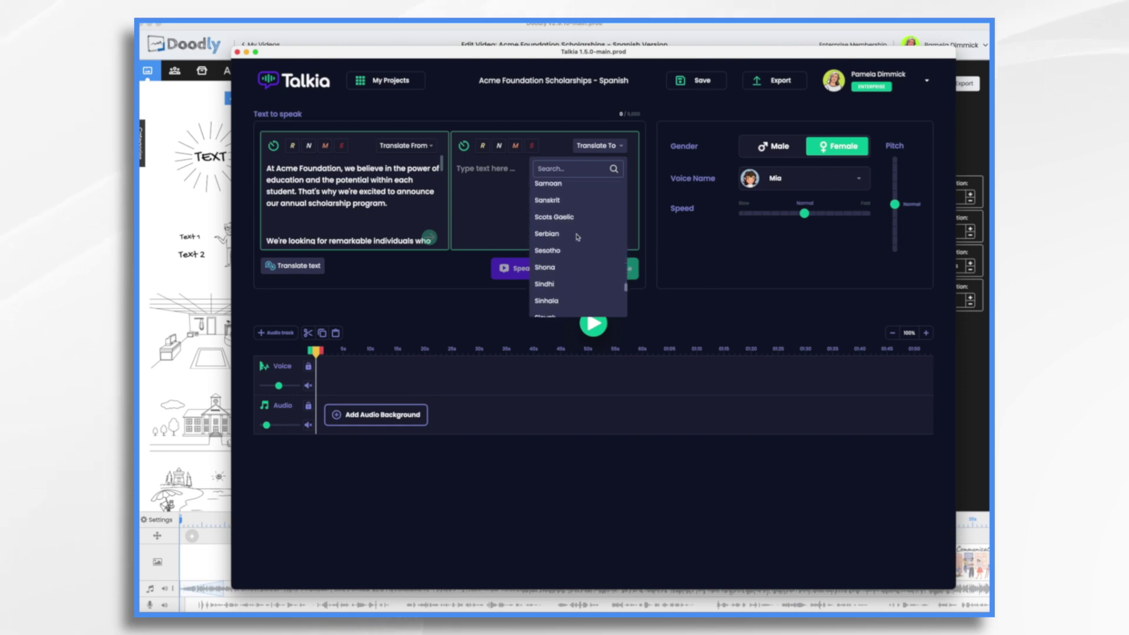
{"action": "scroll", "coordinate": [578, 237], "scroll_direction": "down", "scroll_amount": 3}
{"action": "left_click", "coordinate": [563, 200]}
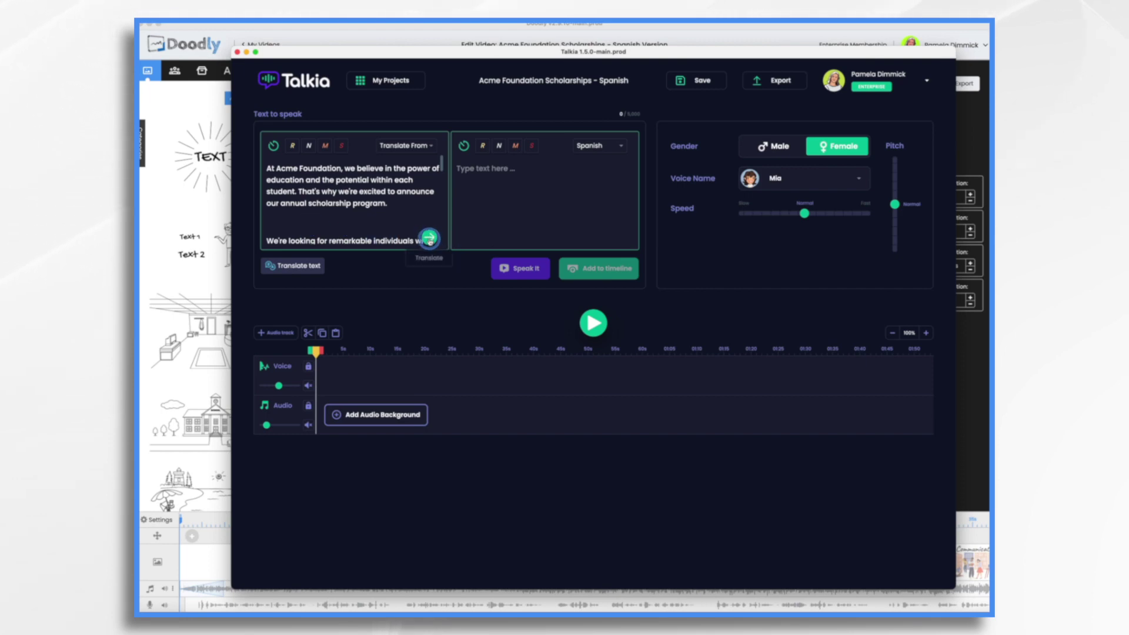
{"action": "left_click", "coordinate": [430, 238]}
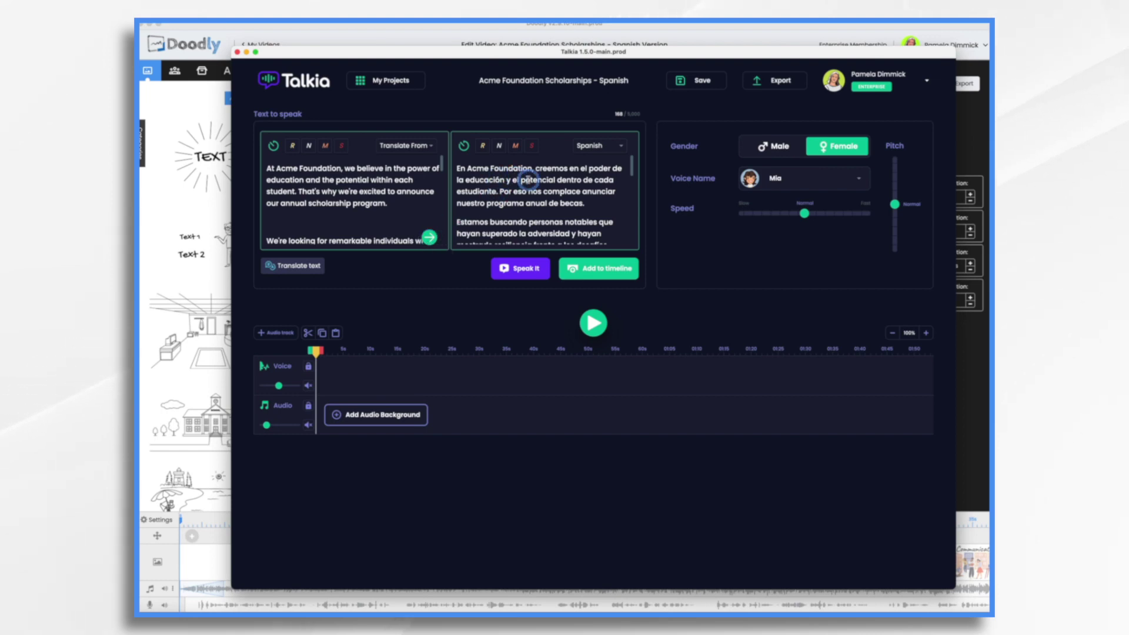
{"action": "left_click", "coordinate": [526, 271]}
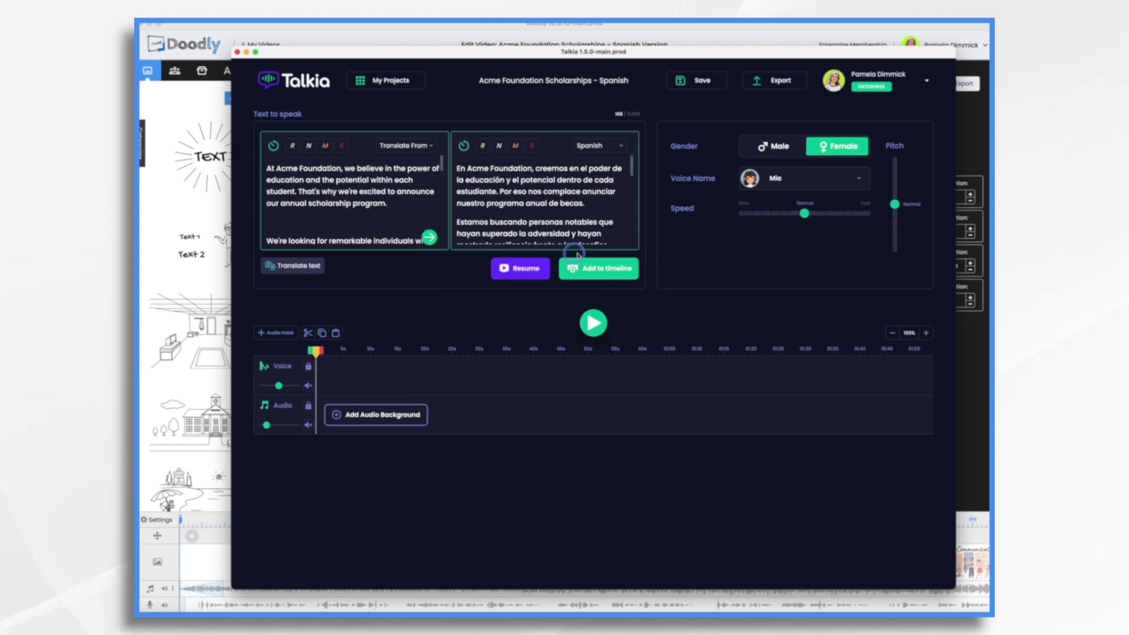
{"action": "left_click", "coordinate": [596, 270]}
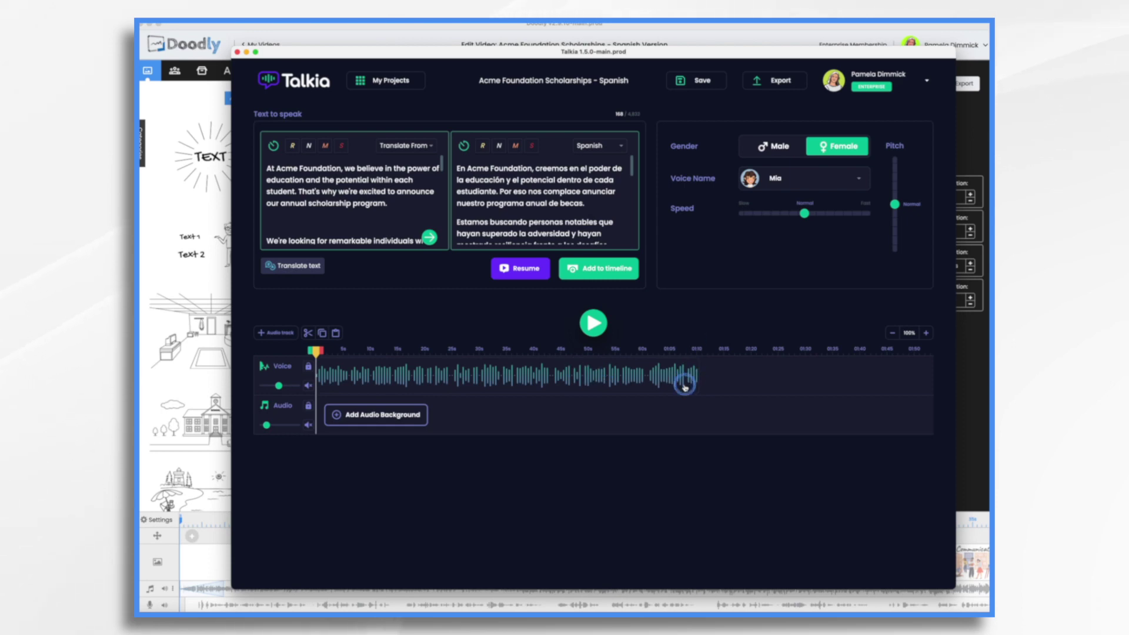
Export the Spanish voiceover as an audio file saved to the Desktop.
{"action": "left_click", "coordinate": [772, 81]}
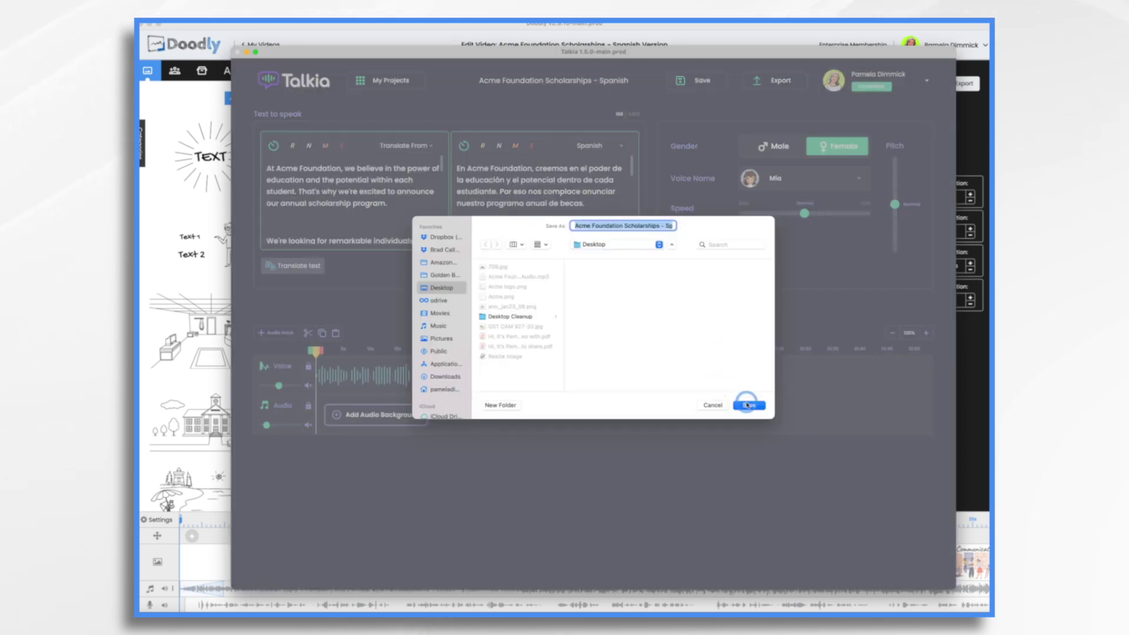
{"action": "left_click", "coordinate": [747, 405]}
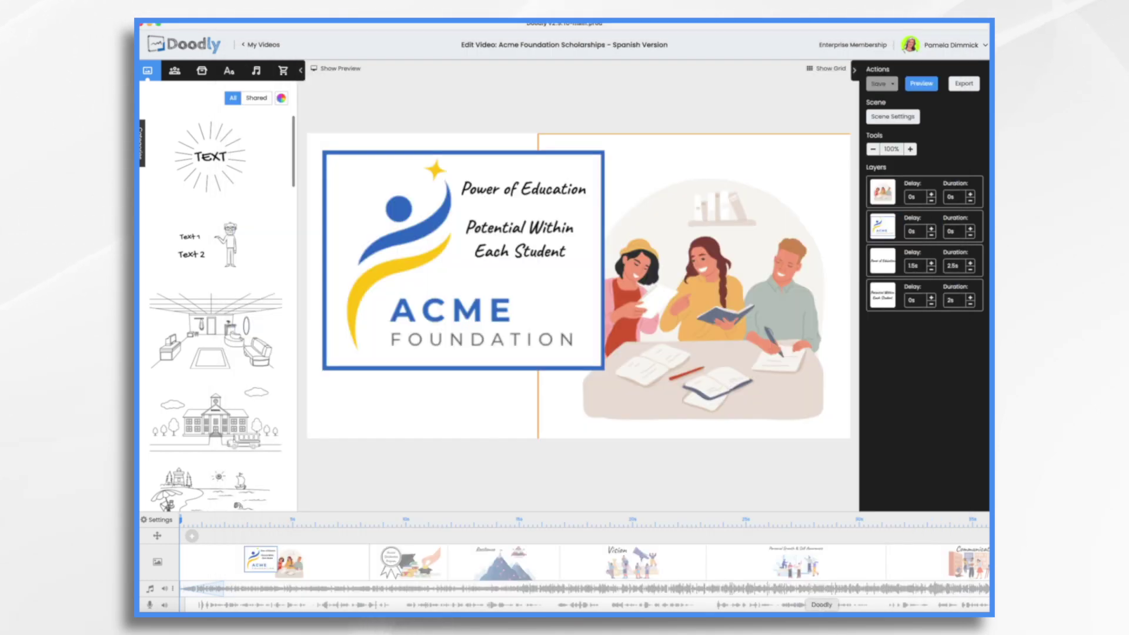
Add a second music track and upload the 'Acme Foundation Scholarships - Spanish' mp3 to Sounds.
{"action": "right_click", "coordinate": [174, 588]}
{"action": "left_click", "coordinate": [204, 587]}
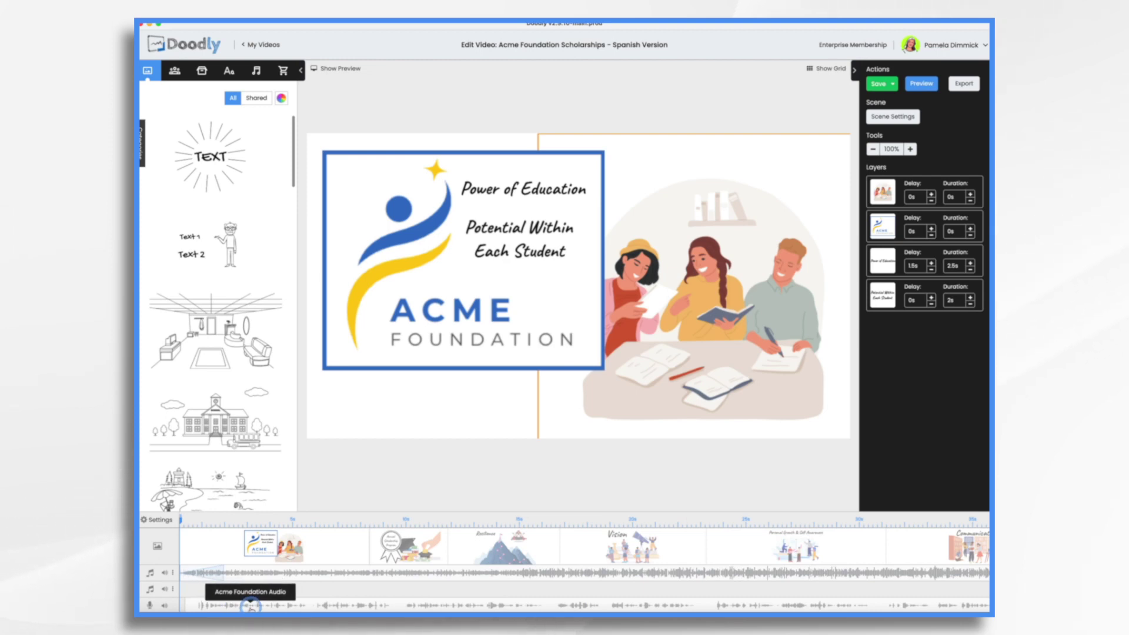
{"action": "left_click", "coordinate": [257, 71]}
{"action": "left_click", "coordinate": [307, 157]}
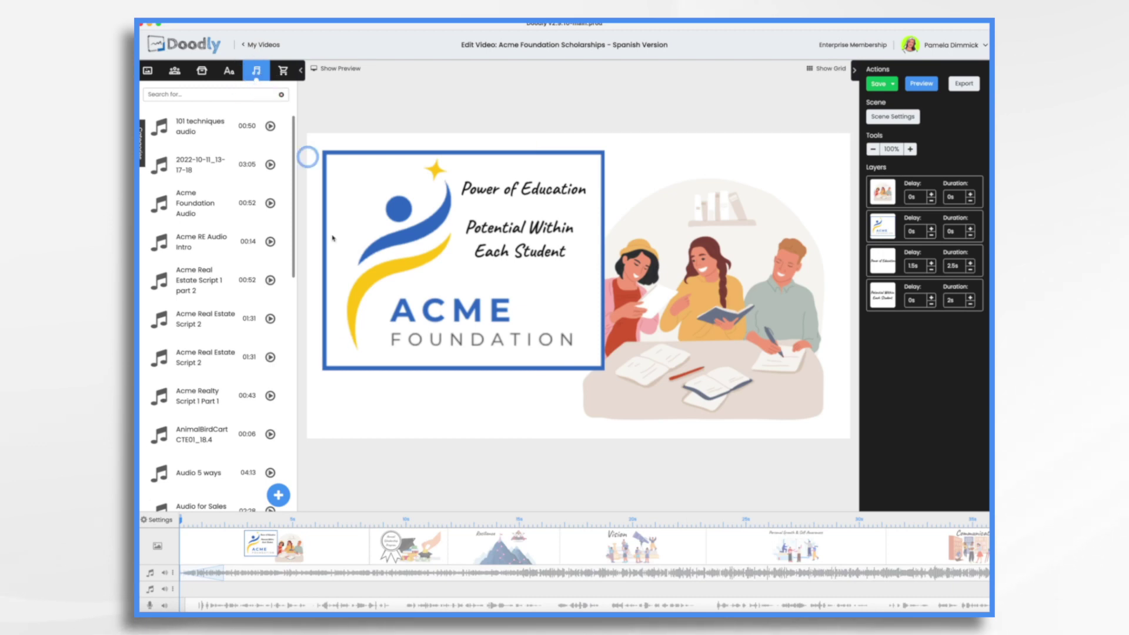
{"action": "left_click", "coordinate": [279, 497]}
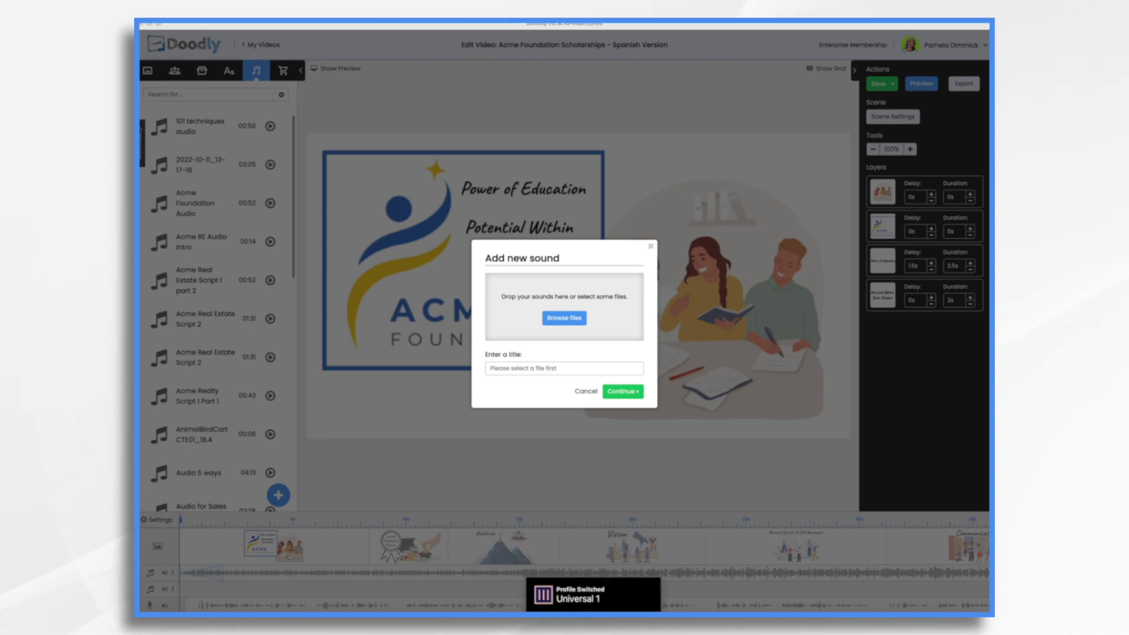
{"action": "left_click_drag", "start_coordinate": [802, 118], "coordinate": [586, 293]}
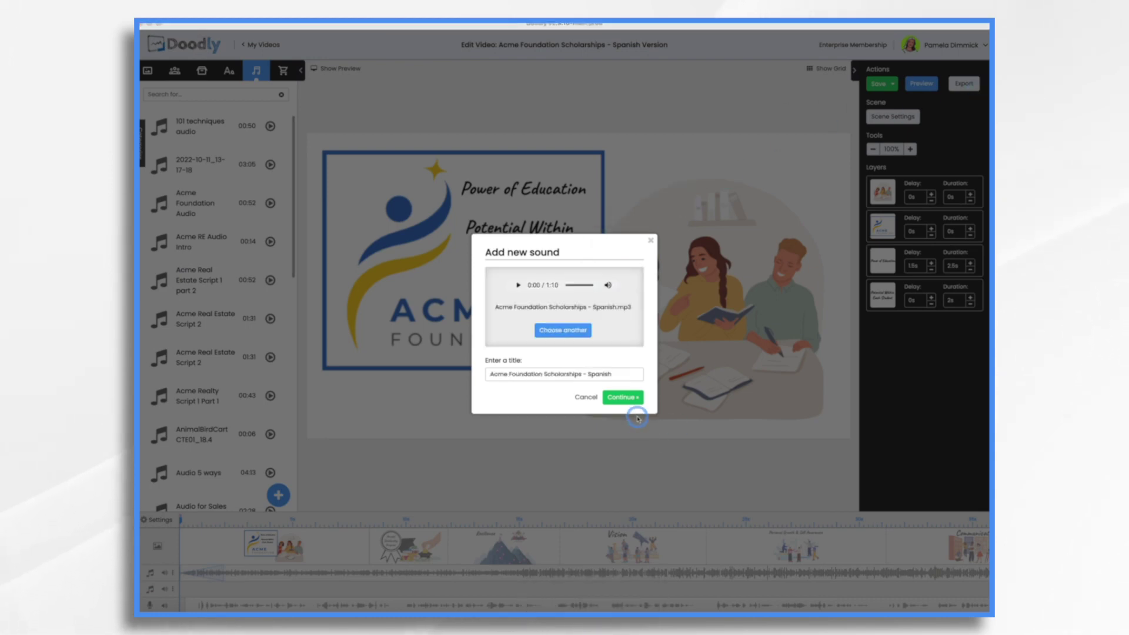
{"action": "left_click", "coordinate": [622, 397]}
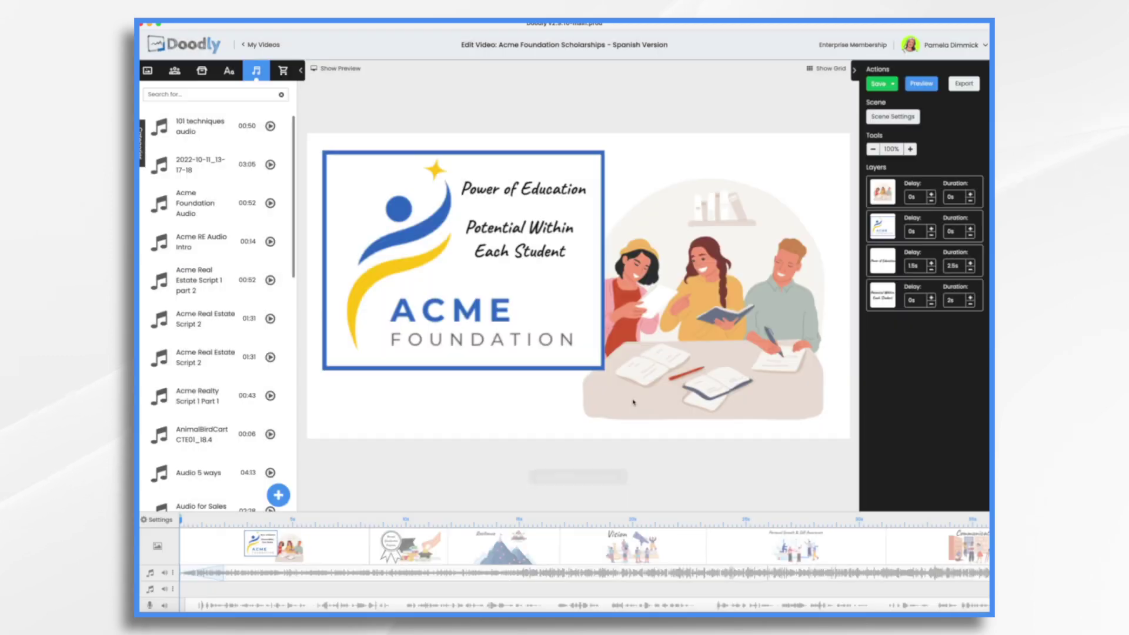
Drag the Spanish sound onto the second music track and nudge it into position.
{"action": "left_click_drag", "start_coordinate": [207, 126], "coordinate": [263, 587]}
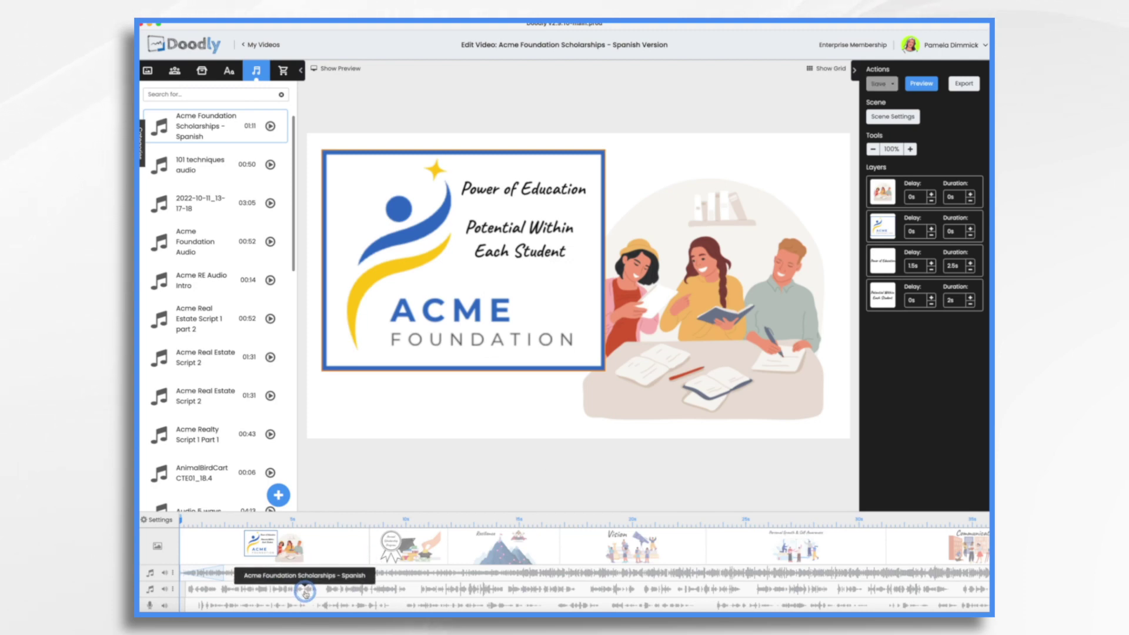
{"action": "left_click_drag", "start_coordinate": [306, 588], "coordinate": [310, 591]}
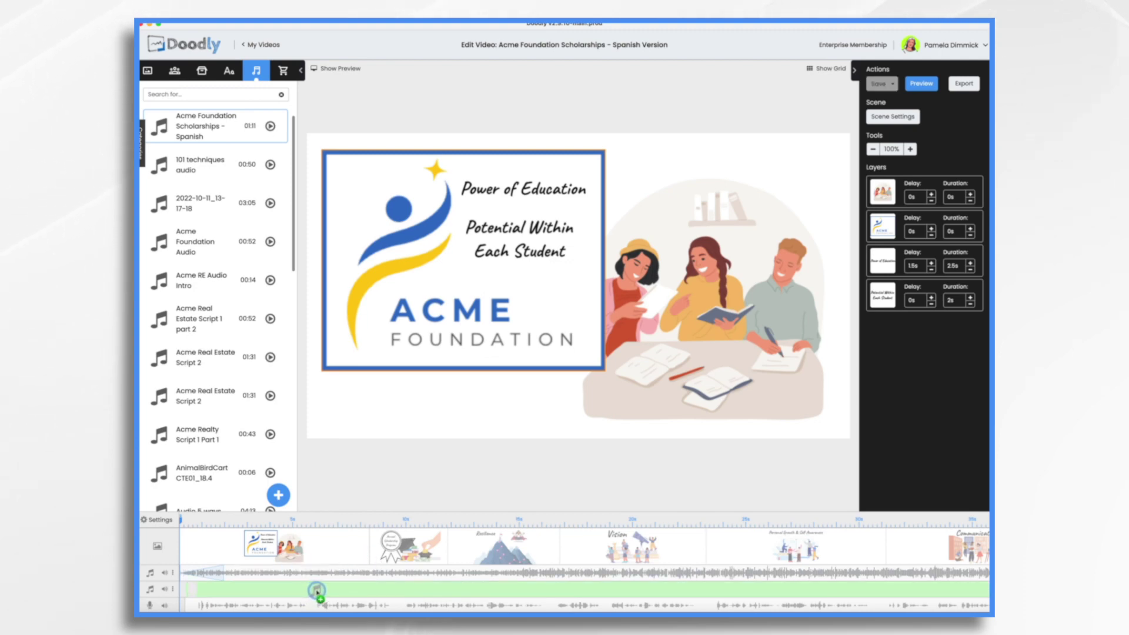
{"action": "left_click_drag", "start_coordinate": [316, 591], "coordinate": [317, 590]}
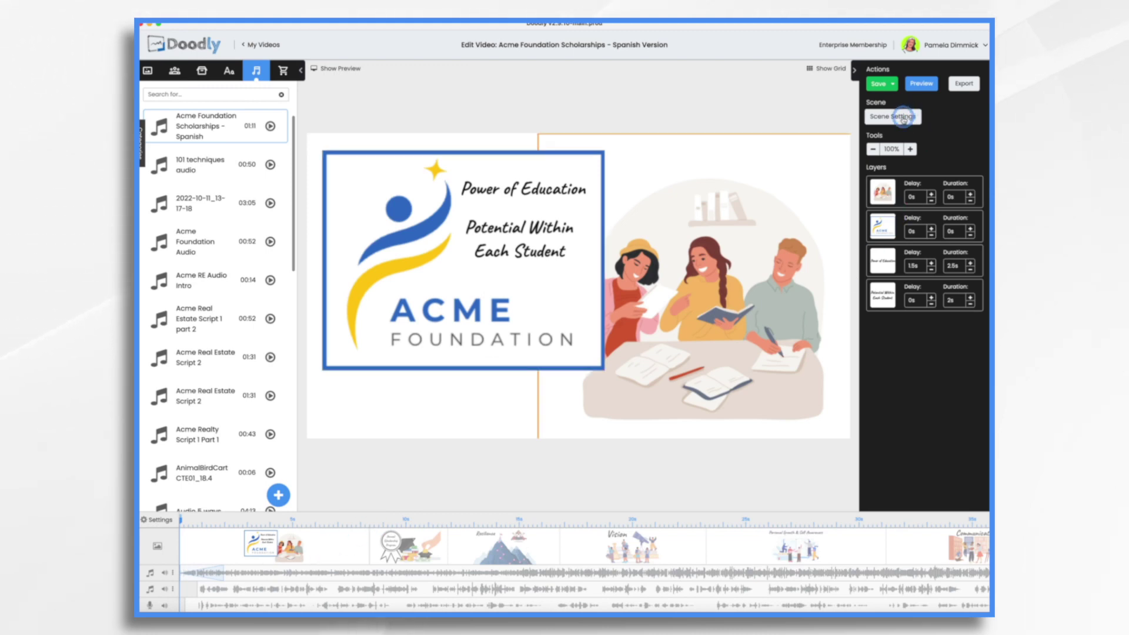
Give the opening scene 4.5s extra time, then select the Annual Scholarship Program scene.
{"action": "left_click", "coordinate": [903, 117]}
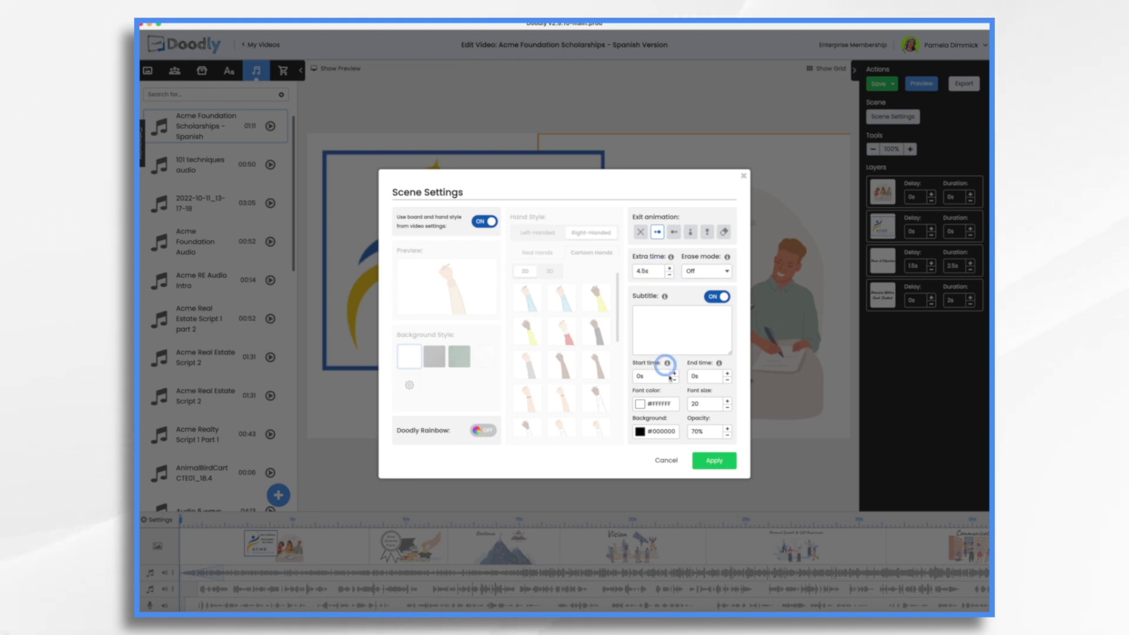
{"action": "left_click", "coordinate": [714, 460]}
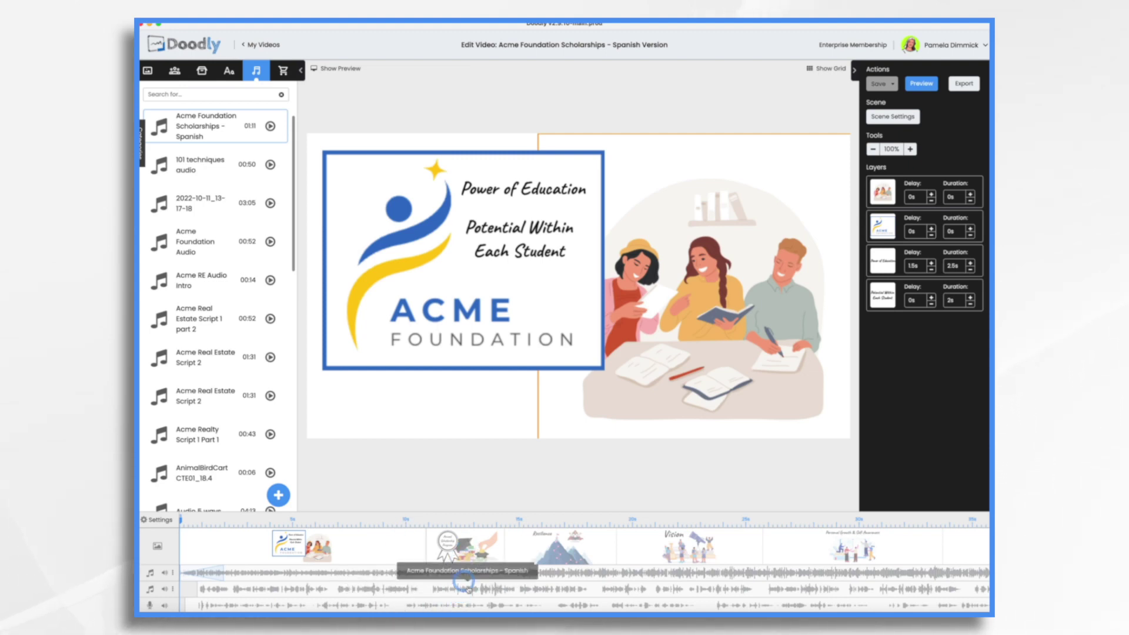
{"action": "left_click", "coordinate": [495, 528]}
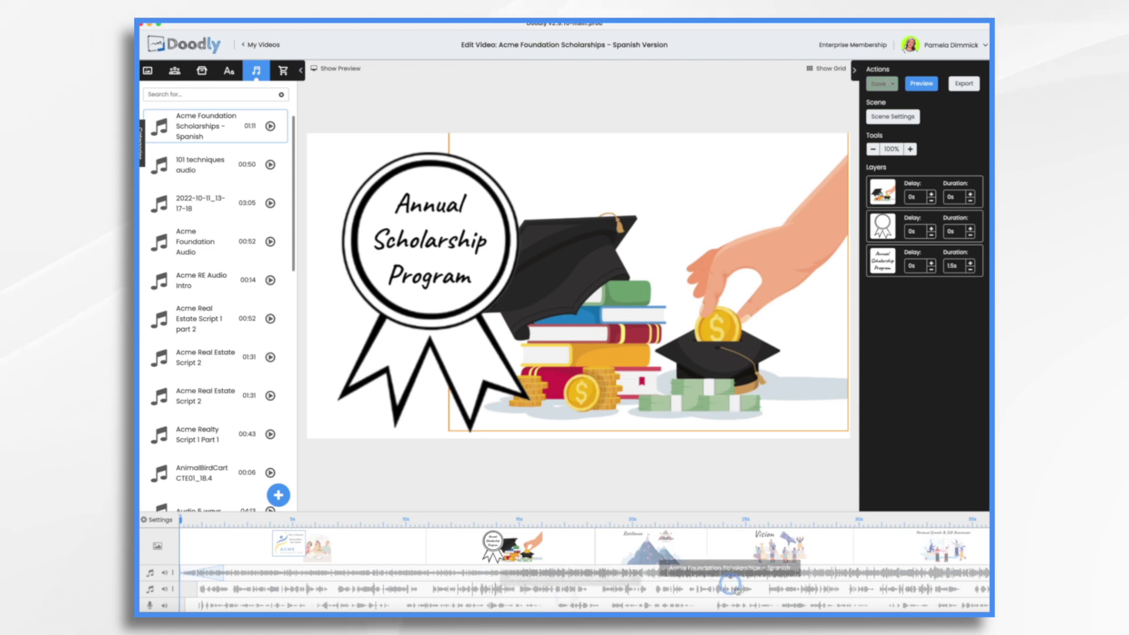
Remove the original Acme Foundation Audio from the timeline.
{"action": "scroll", "coordinate": [757, 604], "scroll_direction": "right", "scroll_amount": 1}
{"action": "scroll", "coordinate": [757, 605], "scroll_direction": "right", "scroll_amount": 10}
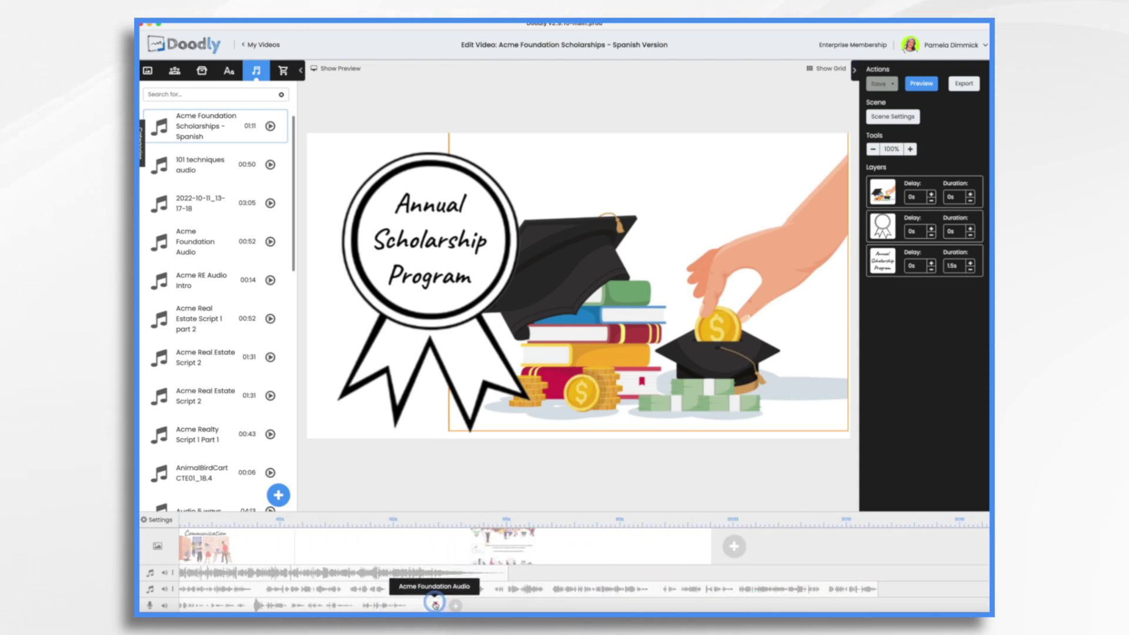
{"action": "left_click", "coordinate": [435, 605]}
{"action": "left_click", "coordinate": [592, 333]}
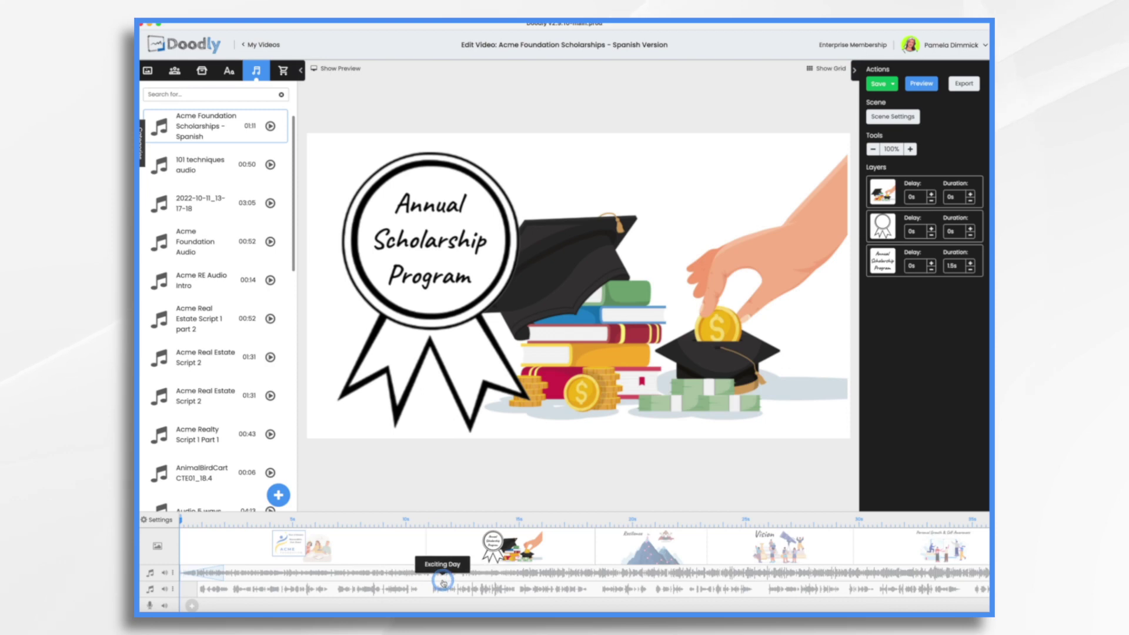
{"action": "left_click", "coordinate": [448, 133]}
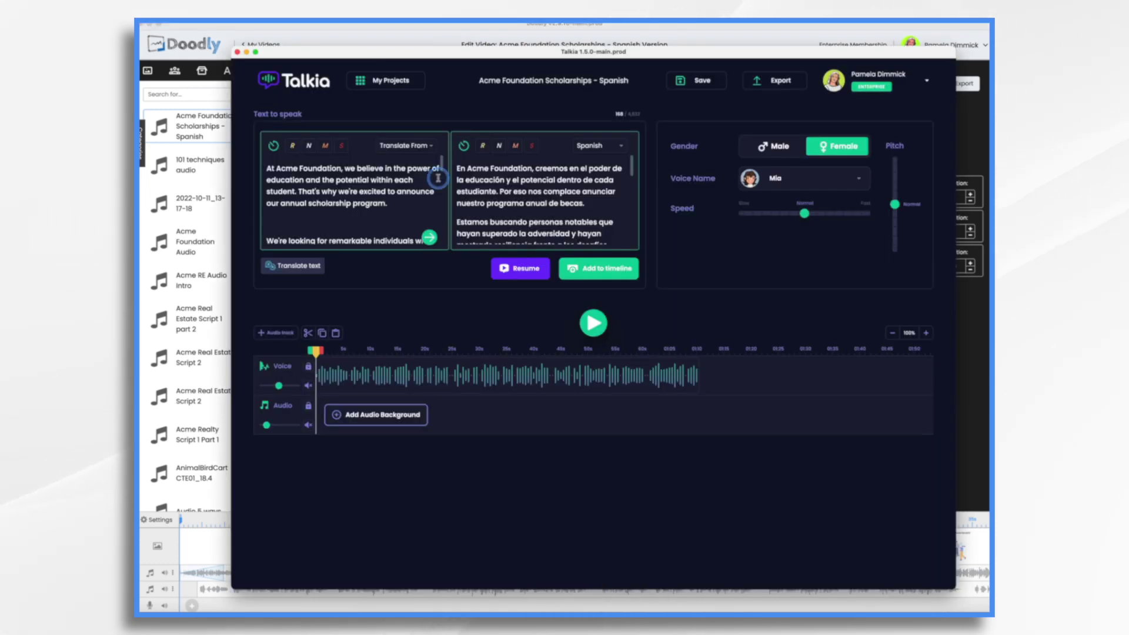
Switch back and forth between the Talkia project and the Doodly editor.
{"action": "left_click", "coordinate": [470, 175]}
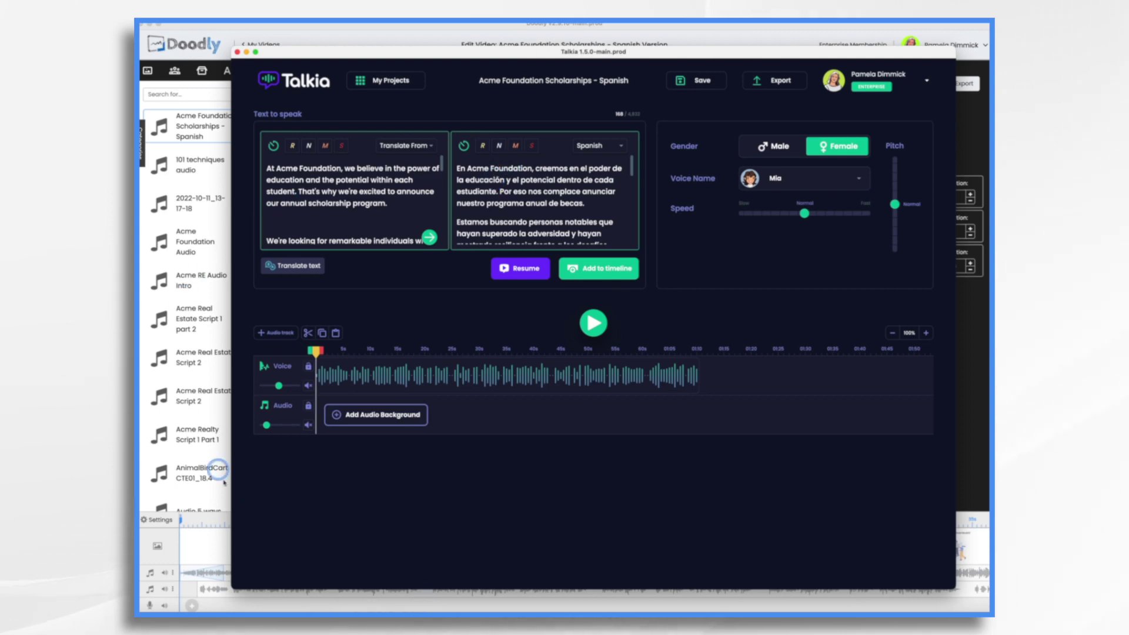
{"action": "left_click", "coordinate": [331, 584]}
{"action": "left_click", "coordinate": [383, 606]}
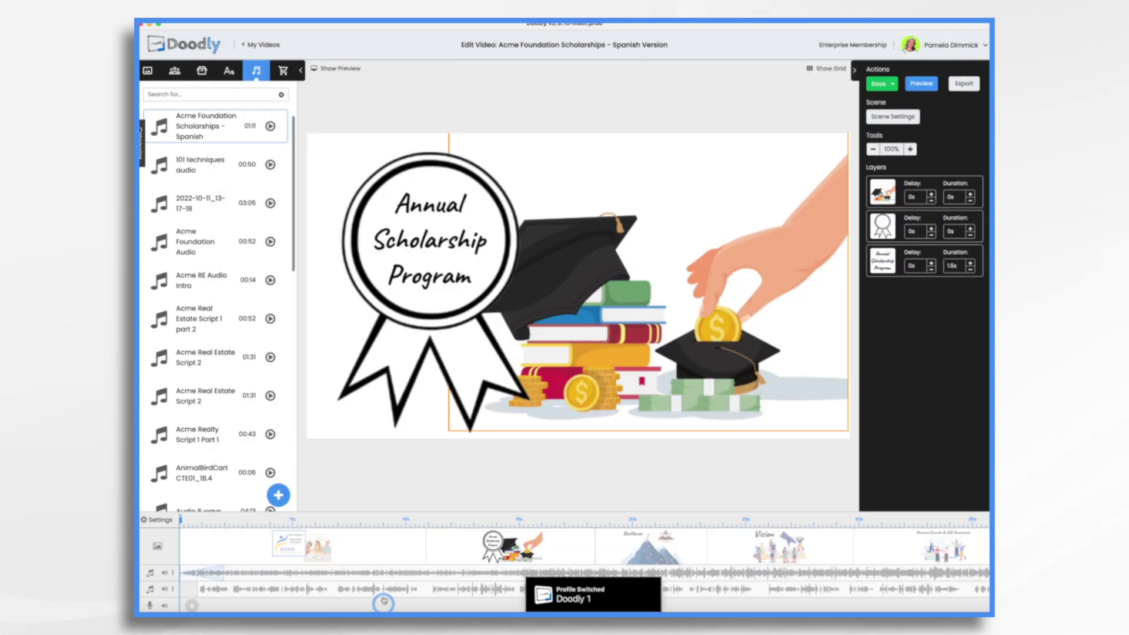
{"action": "left_click", "coordinate": [504, 157]}
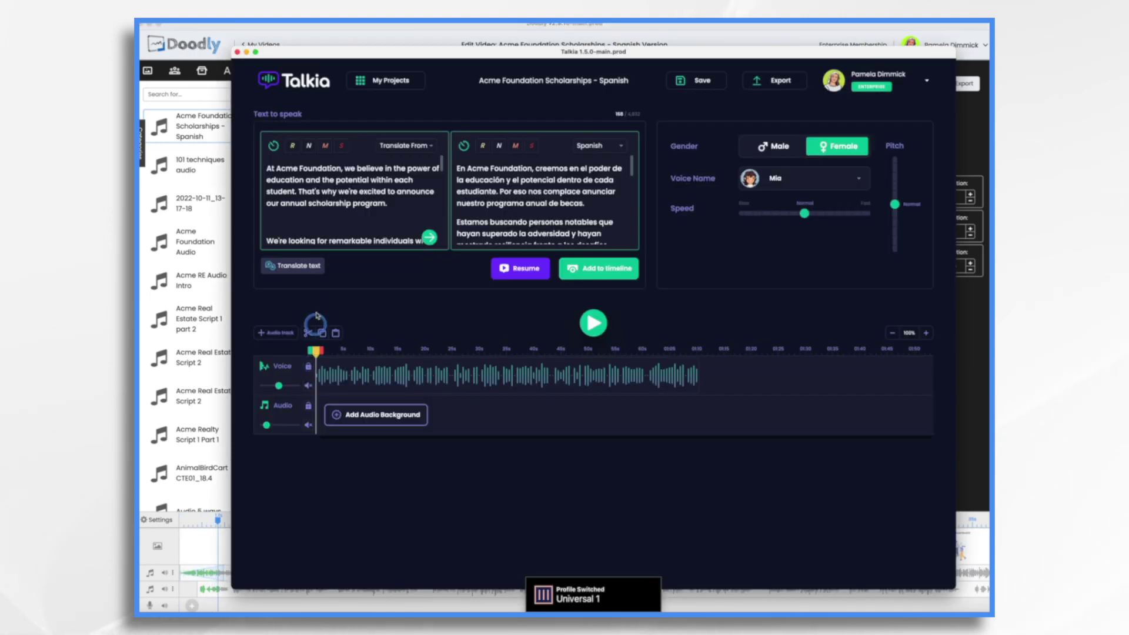
{"action": "left_click", "coordinate": [568, 178]}
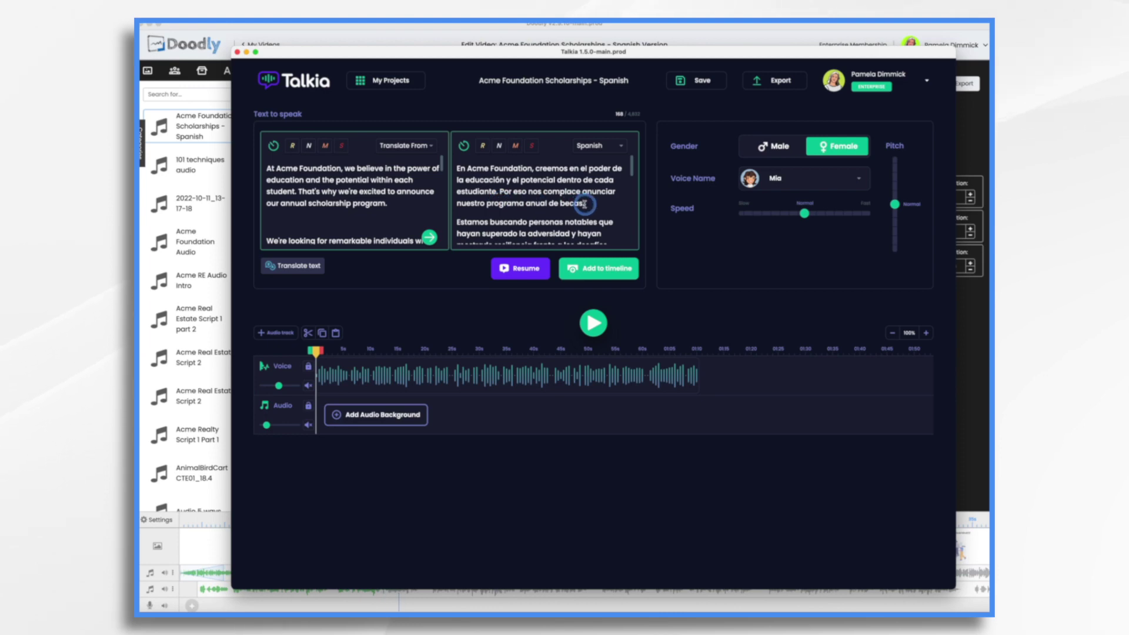
Rewind the preview to the first scene, then move the playhead to the closing quote scene.
{"action": "key", "text": "super+Tab"}
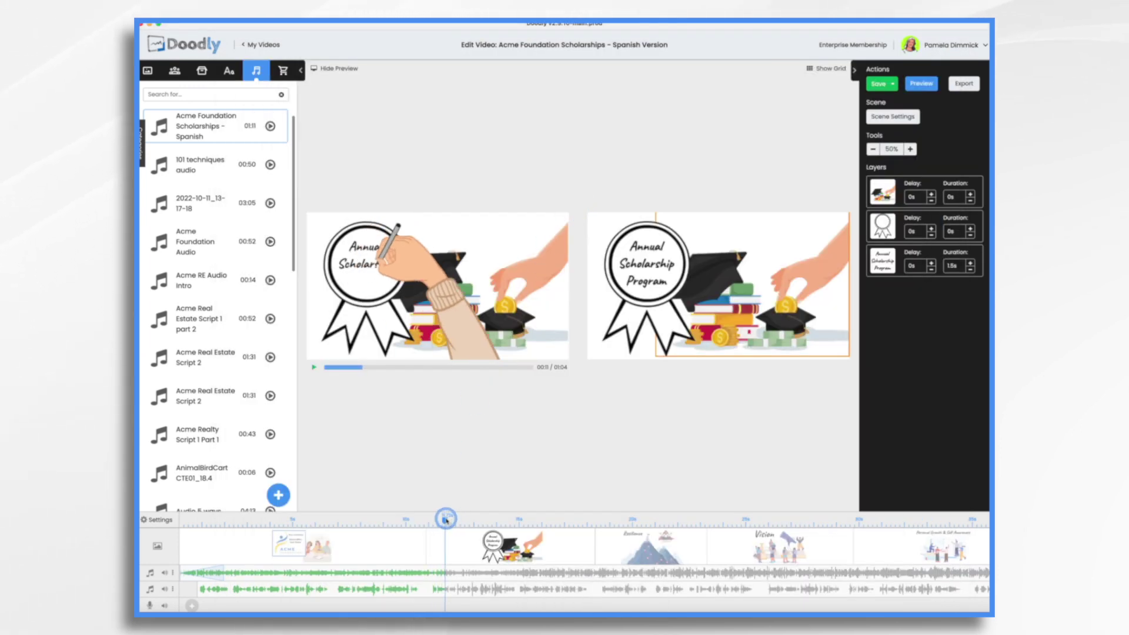
{"action": "left_click_drag", "start_coordinate": [445, 519], "coordinate": [424, 520]}
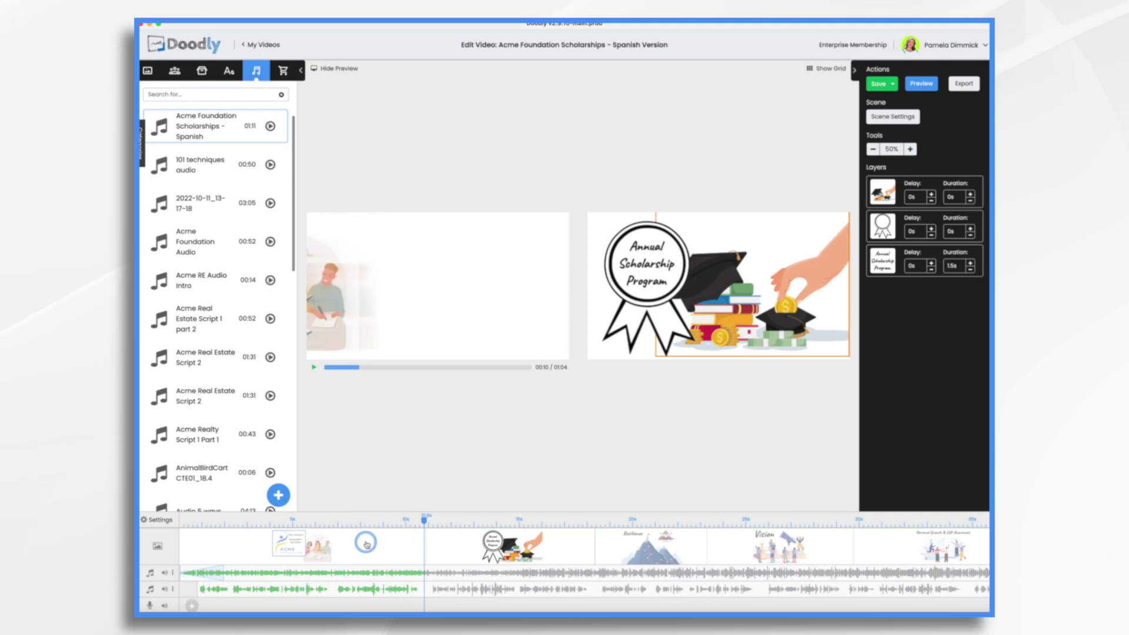
{"action": "key", "text": "super+Tab"}
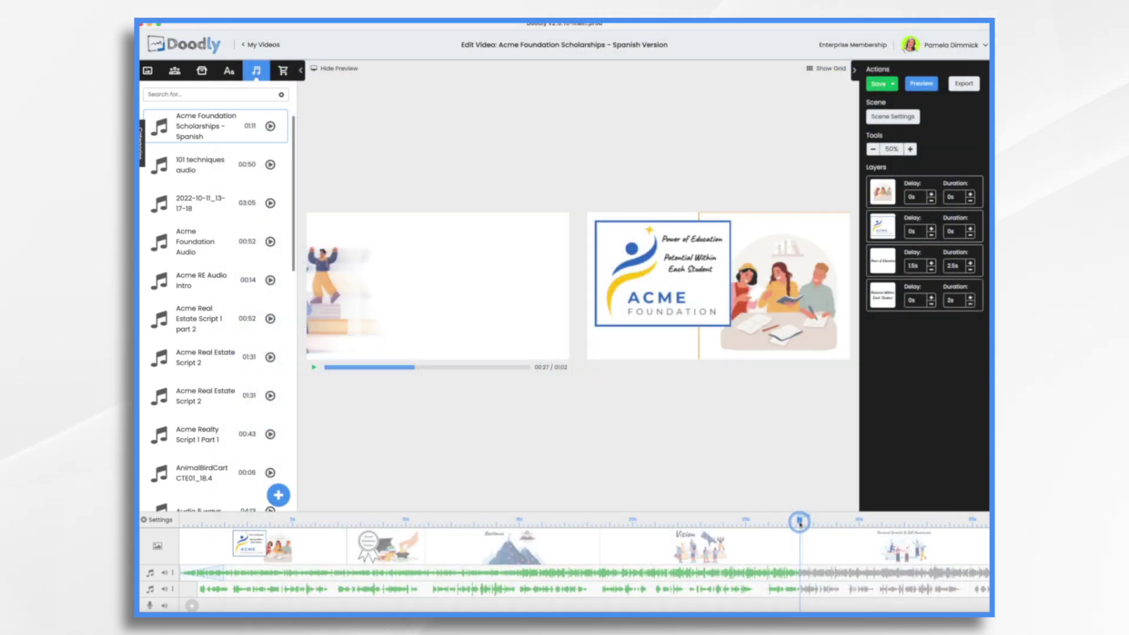
{"action": "left_click_drag", "start_coordinate": [796, 520], "coordinate": [755, 523]}
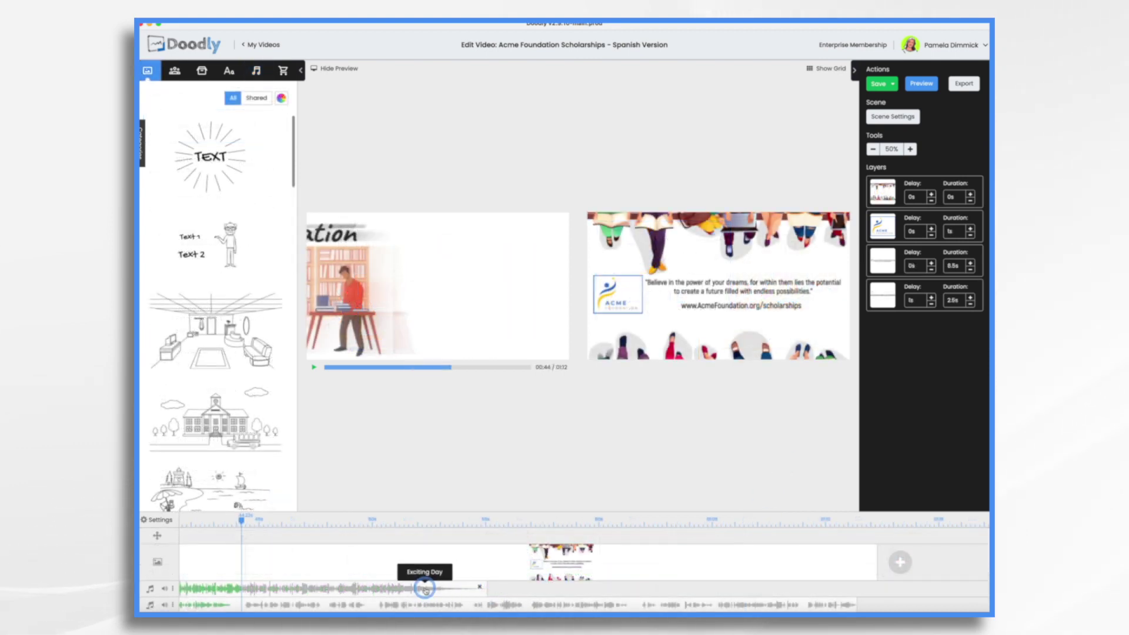
Slide the Exciting Day music clip left so it starts at the beginning of the video.
{"action": "scroll", "coordinate": [423, 588], "scroll_direction": "left", "scroll_amount": 10}
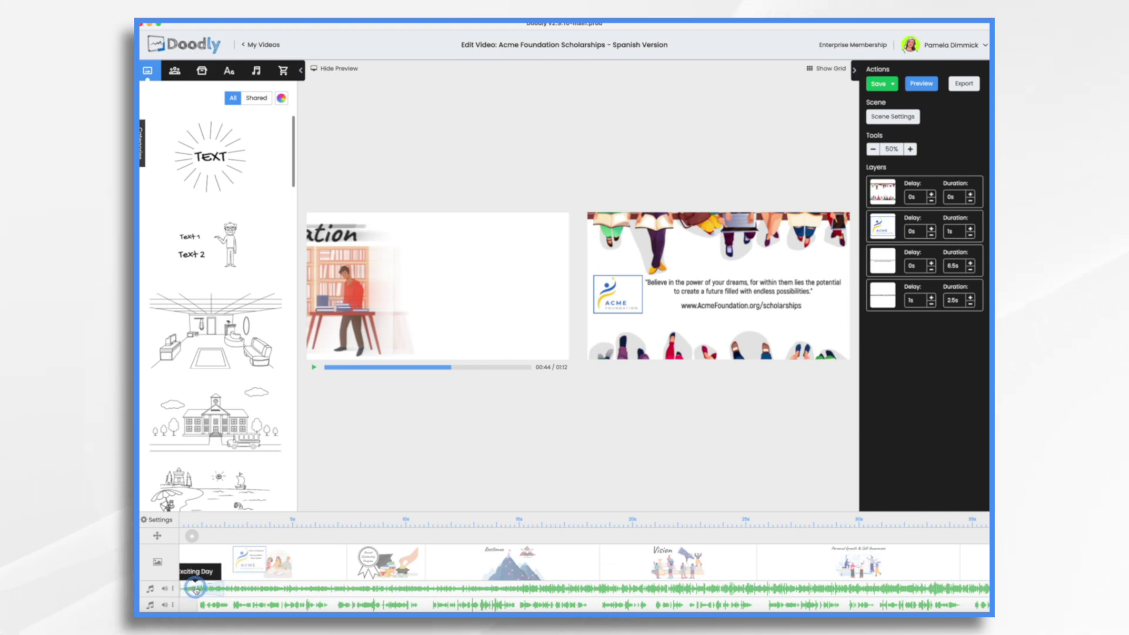
{"action": "left_click", "coordinate": [247, 587]}
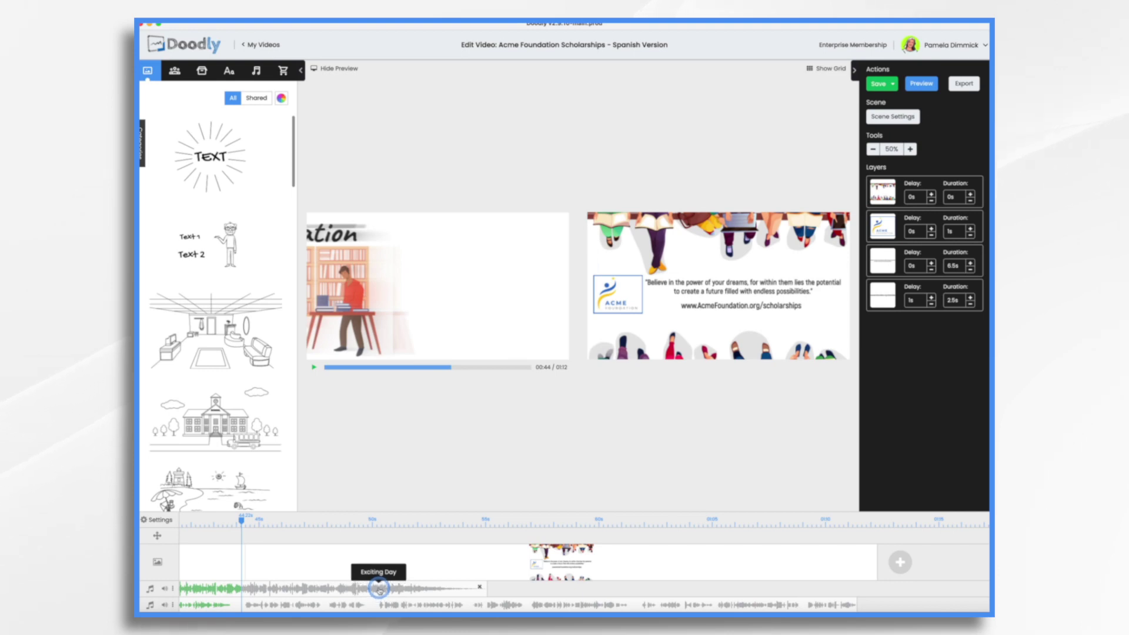
{"action": "left_click_drag", "start_coordinate": [378, 586], "coordinate": [513, 582]}
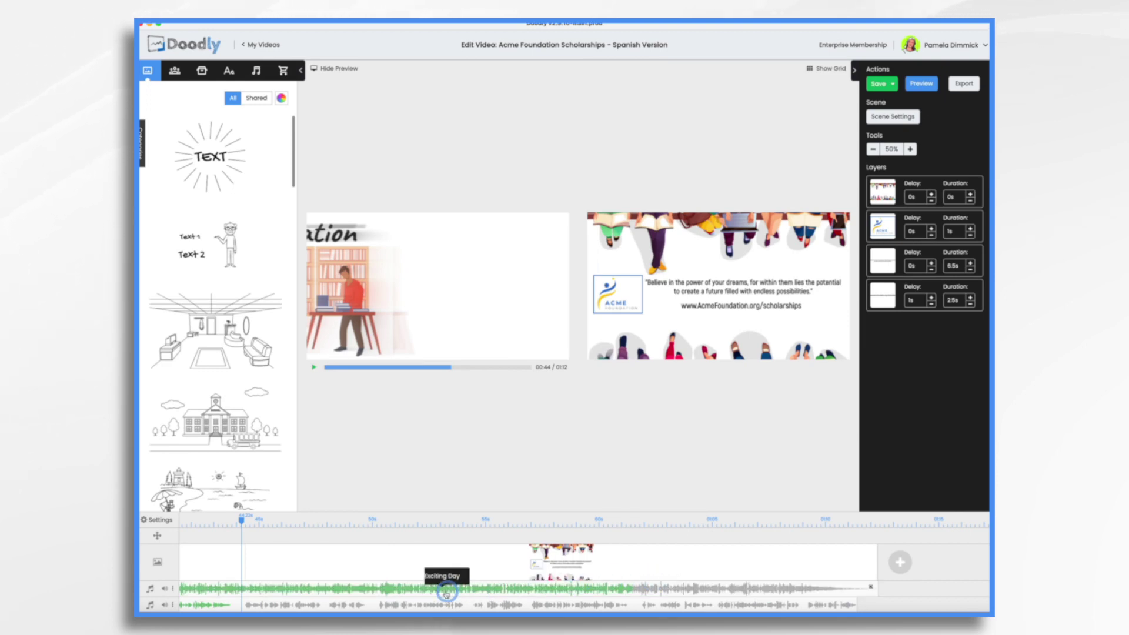
{"action": "left_click", "coordinate": [421, 593]}
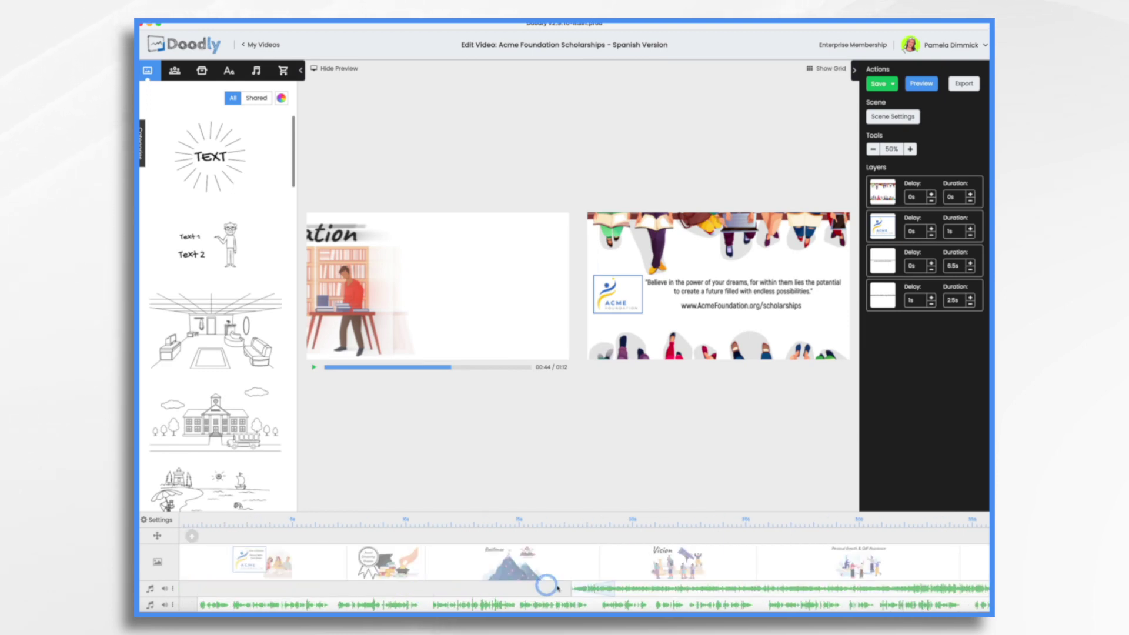
{"action": "left_click_drag", "start_coordinate": [557, 588], "coordinate": [180, 584]}
{"action": "left_click", "coordinate": [628, 570]}
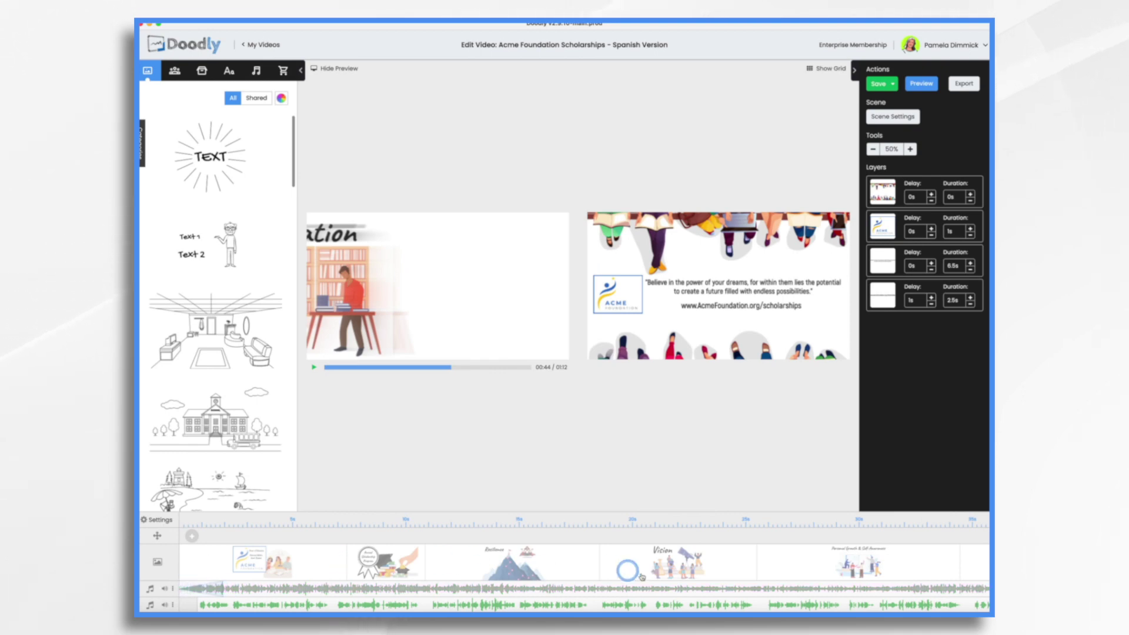
{"action": "left_click", "coordinate": [563, 549]}
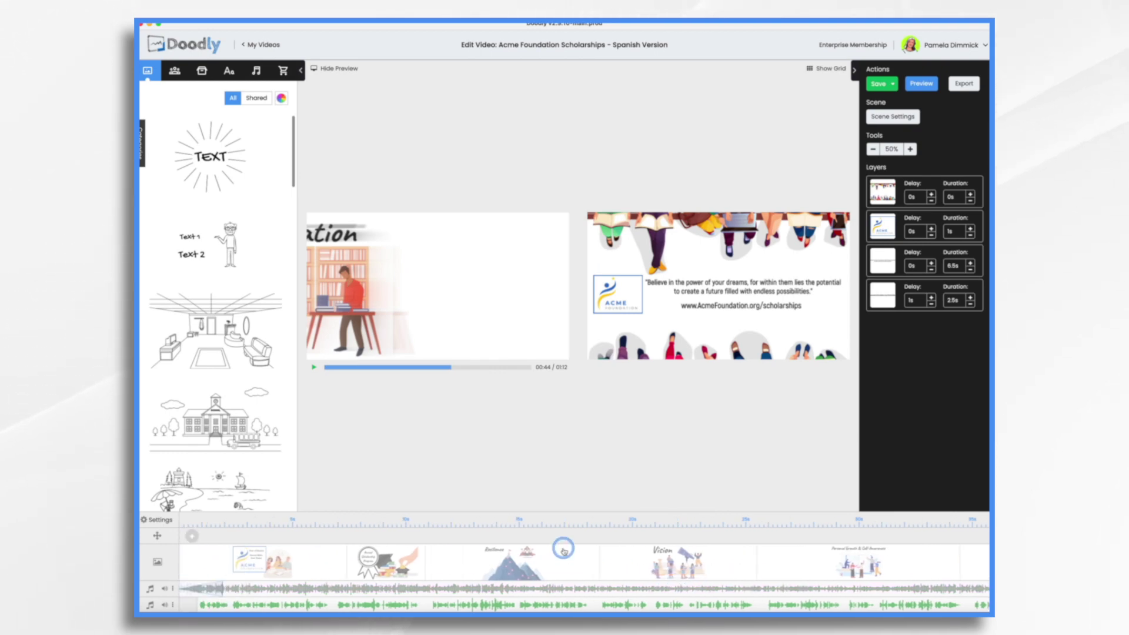
Open the first ACME scene at full size and select all the 'Power of Education' heading text.
{"action": "left_click", "coordinate": [296, 559]}
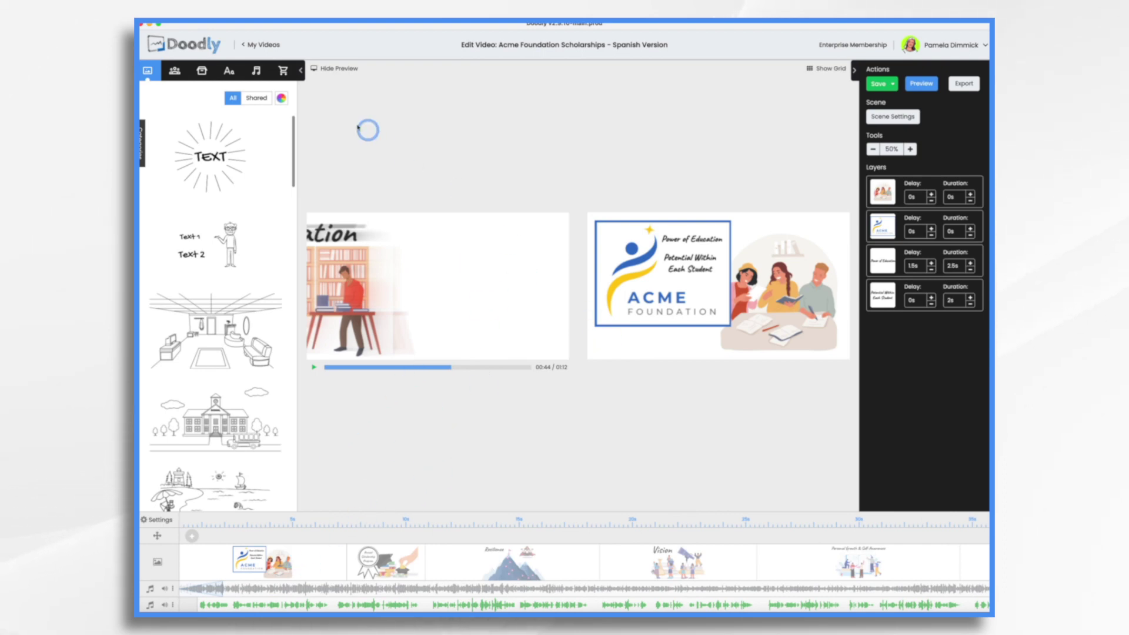
{"action": "left_click", "coordinate": [334, 67]}
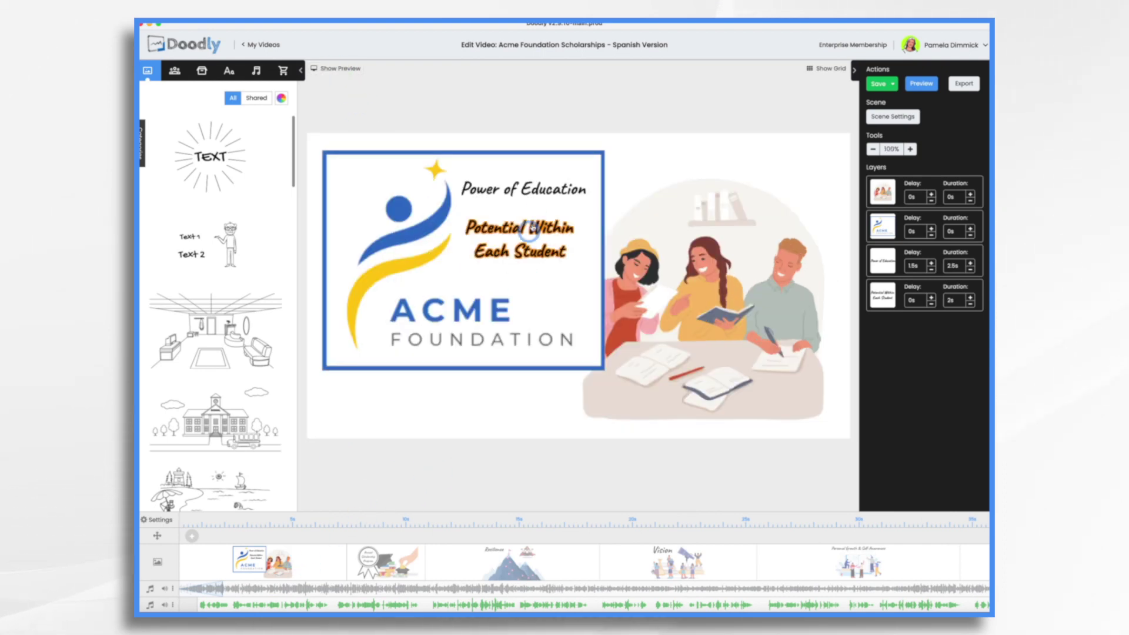
{"action": "left_click", "coordinate": [529, 184]}
{"action": "left_click", "coordinate": [525, 229]}
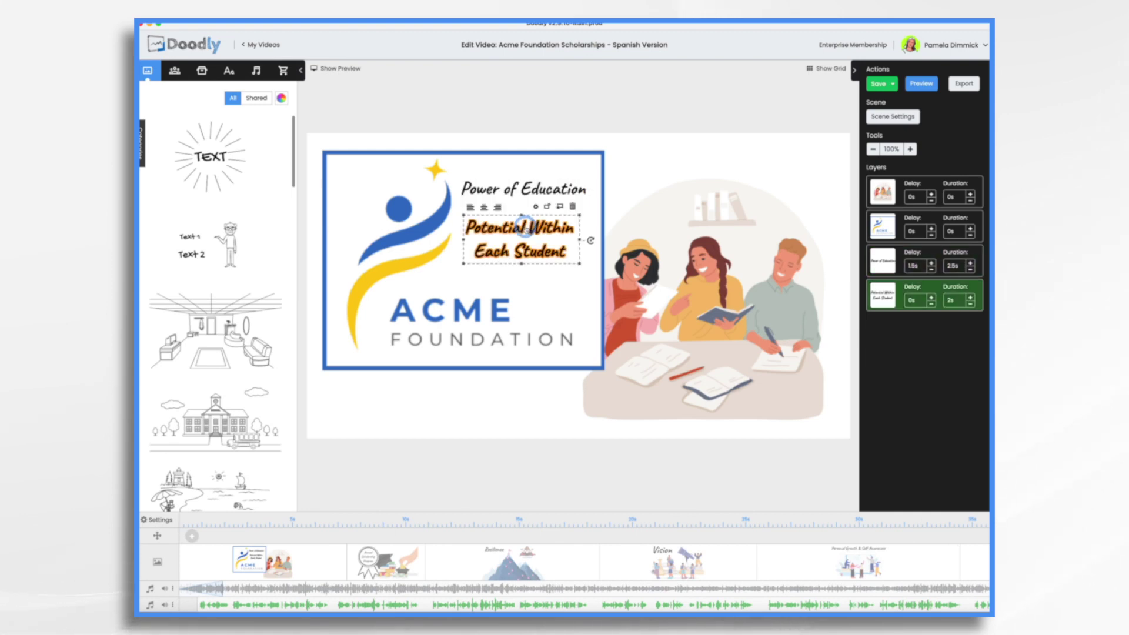
{"action": "left_click", "coordinate": [533, 186]}
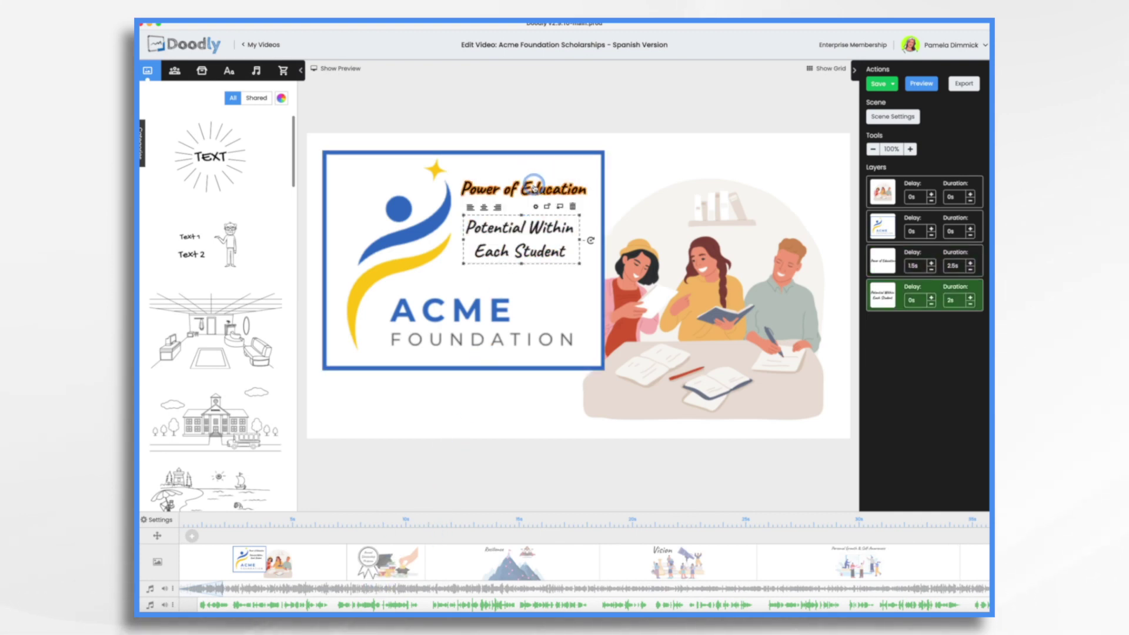
{"action": "double_click", "coordinate": [533, 186]}
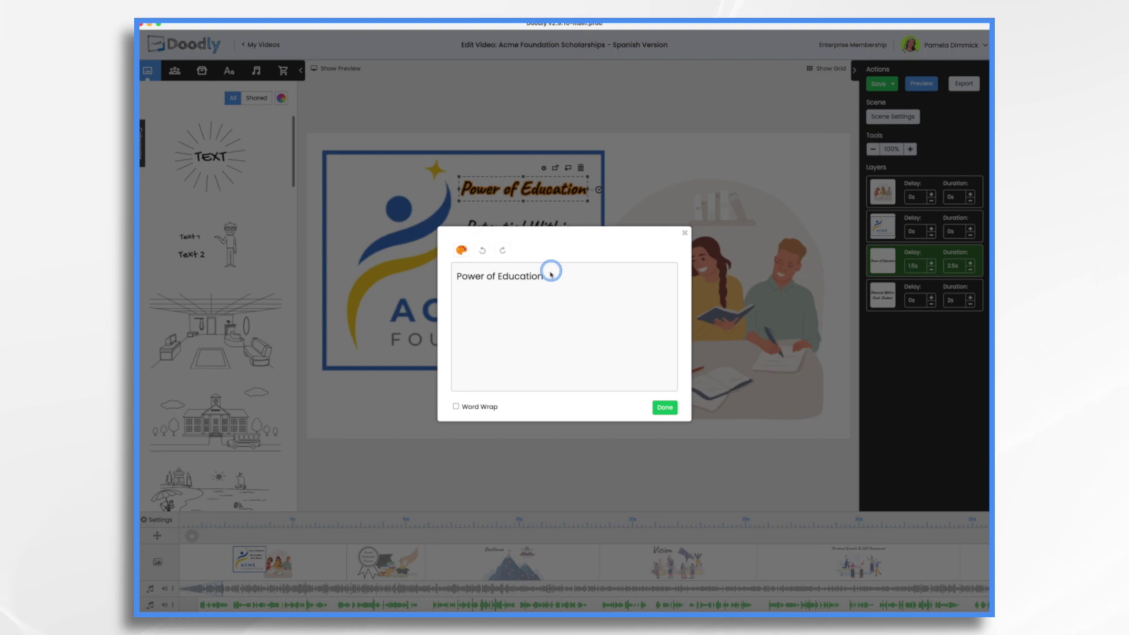
{"action": "key", "text": "super+a"}
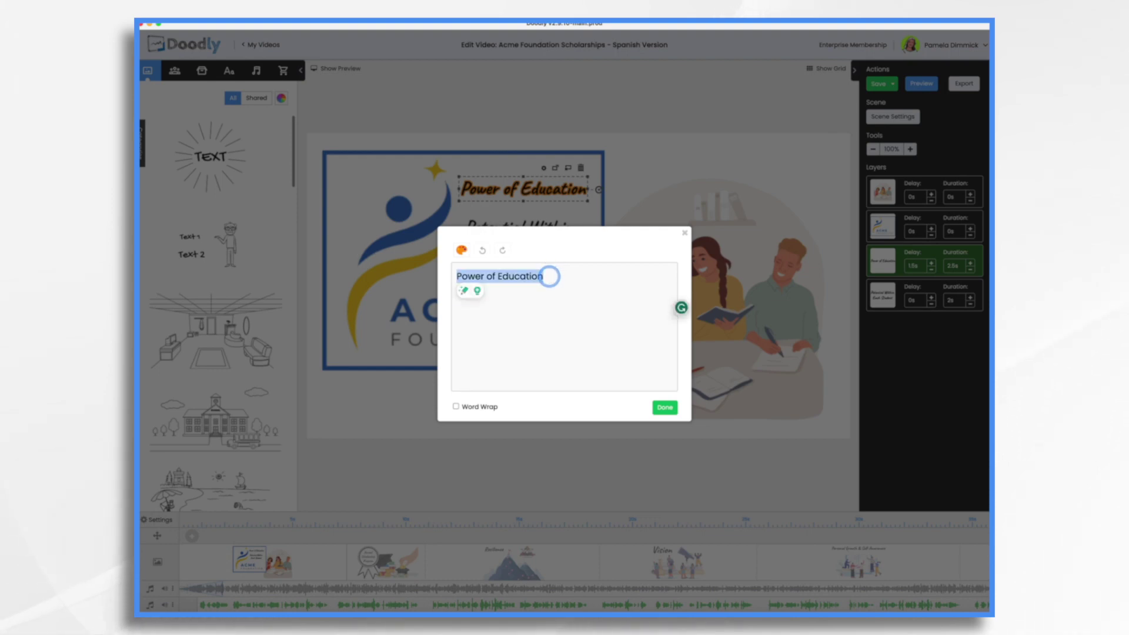
{"action": "key", "text": "super+Tab"}
Clear Talkia's boxes and translate 'Power of Education' into 'Poder de la educación'.
{"action": "key", "text": "super+a"}
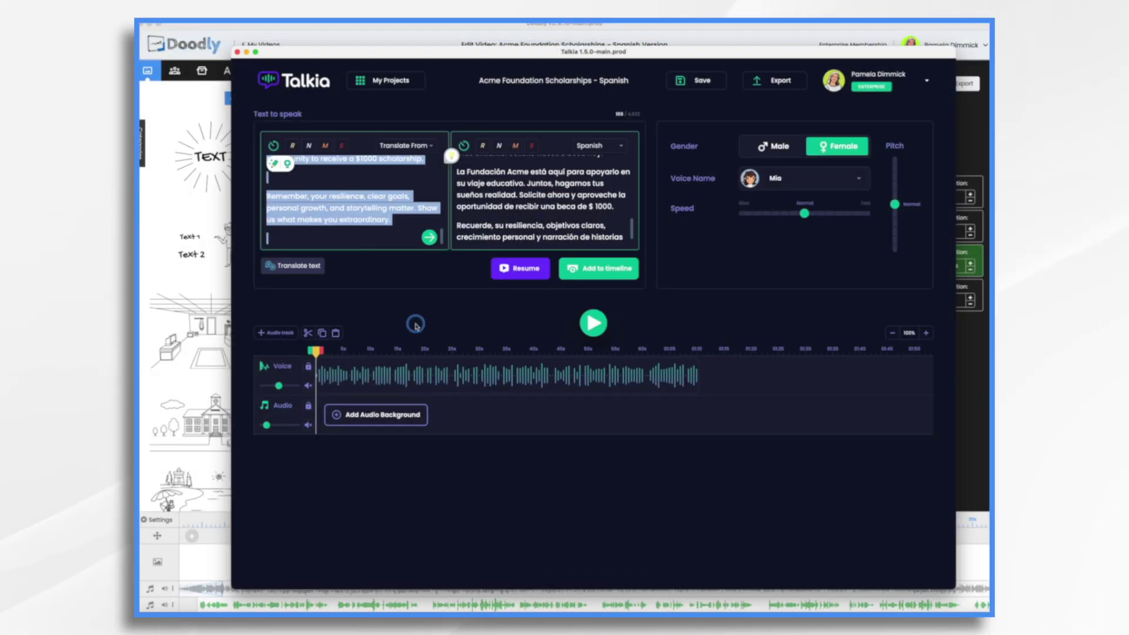
{"action": "left_click", "coordinate": [527, 259]}
{"action": "key", "text": "super+a"}
{"action": "key", "text": "BackSpace"}
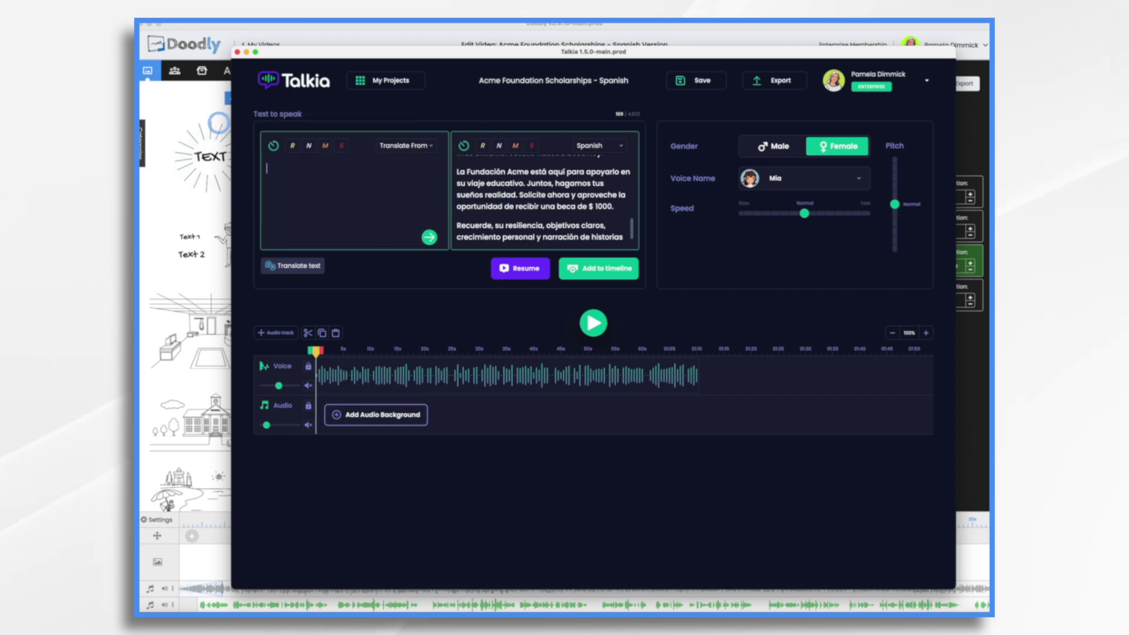
{"action": "scroll", "coordinate": [465, 165], "scroll_direction": "up", "scroll_amount": 10}
{"action": "key", "text": "super+a"}
{"action": "key", "text": "BackSpace"}
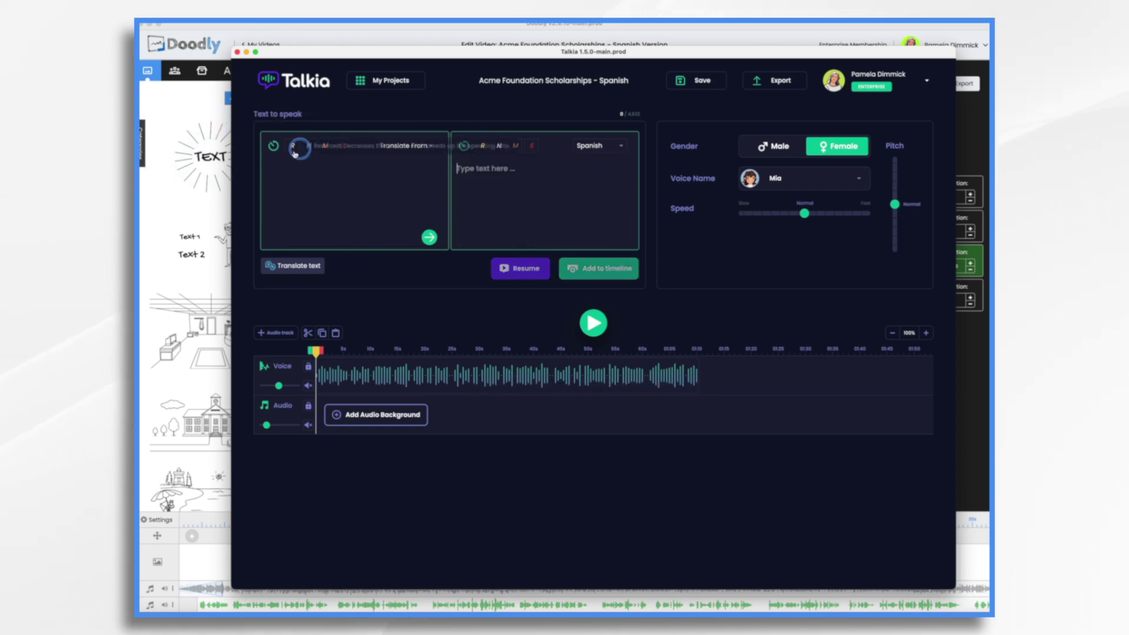
{"action": "left_click", "coordinate": [276, 164]}
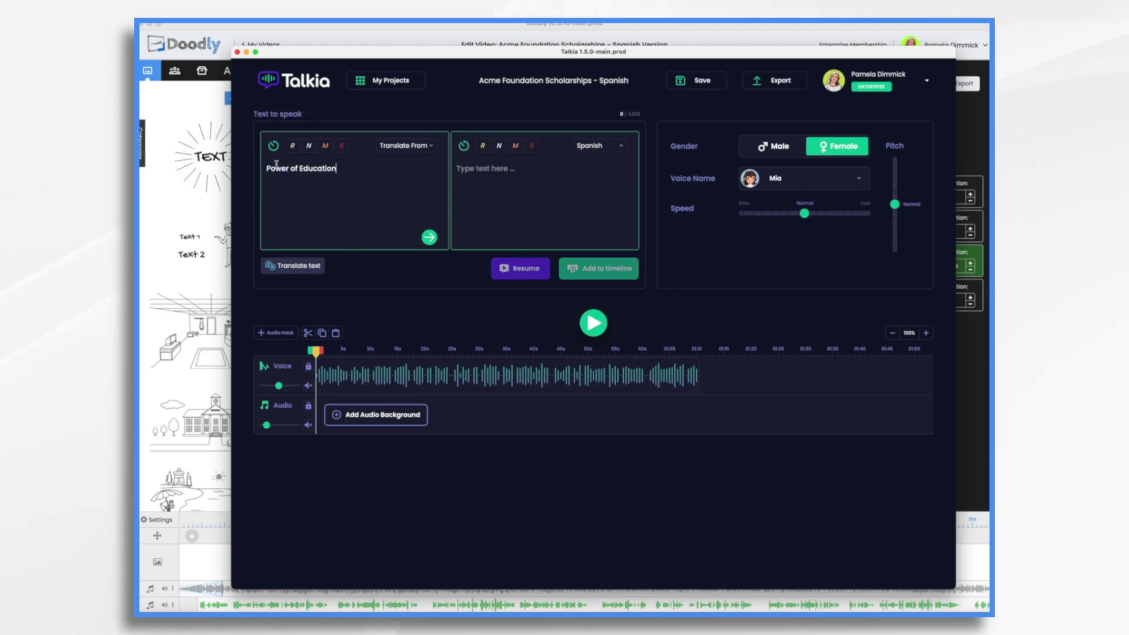
{"action": "left_click", "coordinate": [430, 238]}
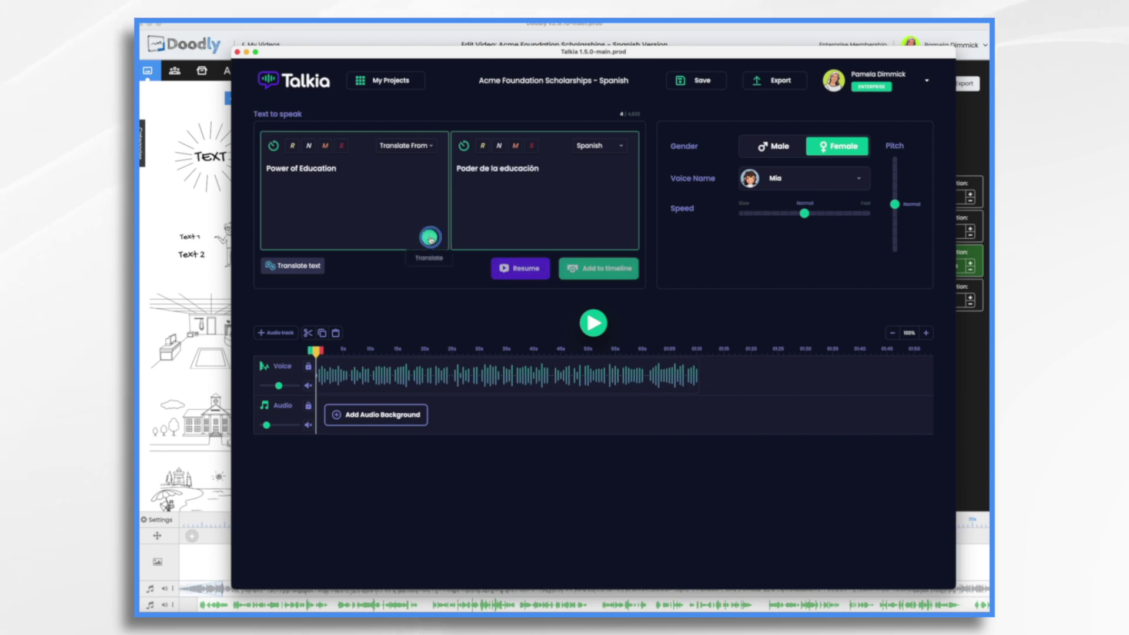
{"action": "triple_click", "coordinate": [459, 168]}
{"action": "key", "text": "super+c"}
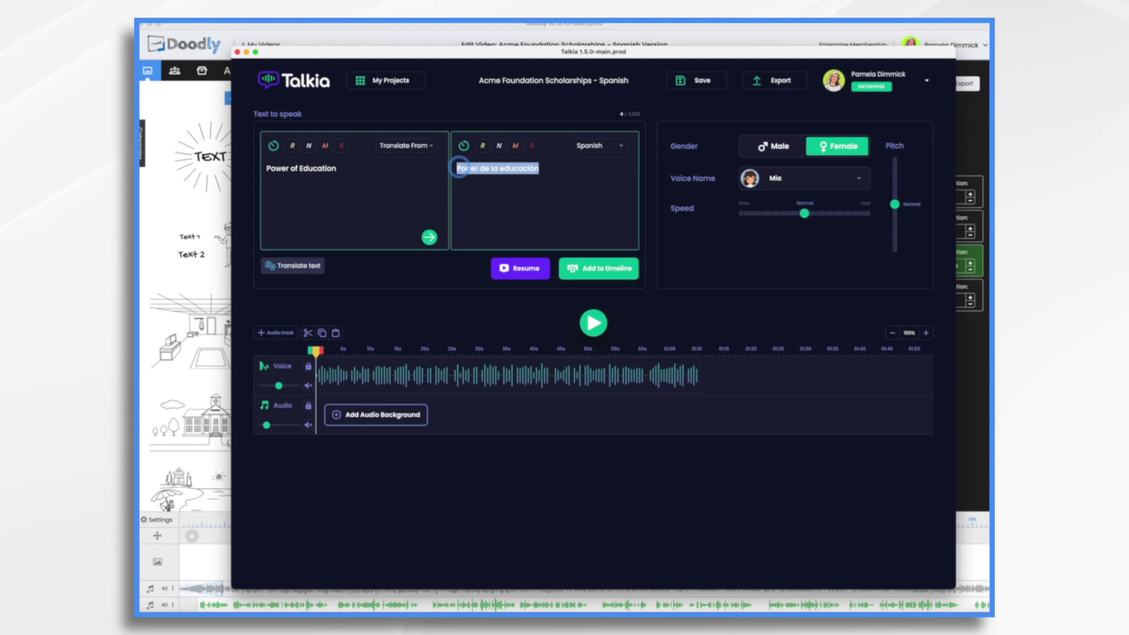
{"action": "key", "text": "super+Tab"}
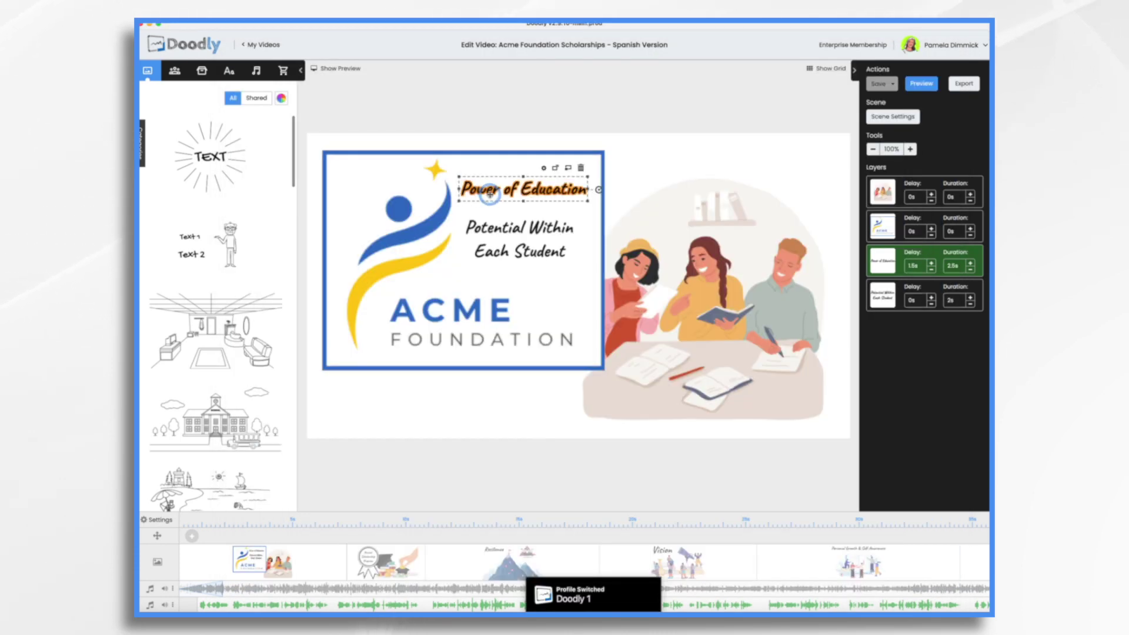
Replace the scene's English heading with 'Poder de la educación'.
{"action": "double_click", "coordinate": [490, 194]}
{"action": "triple_click", "coordinate": [543, 275]}
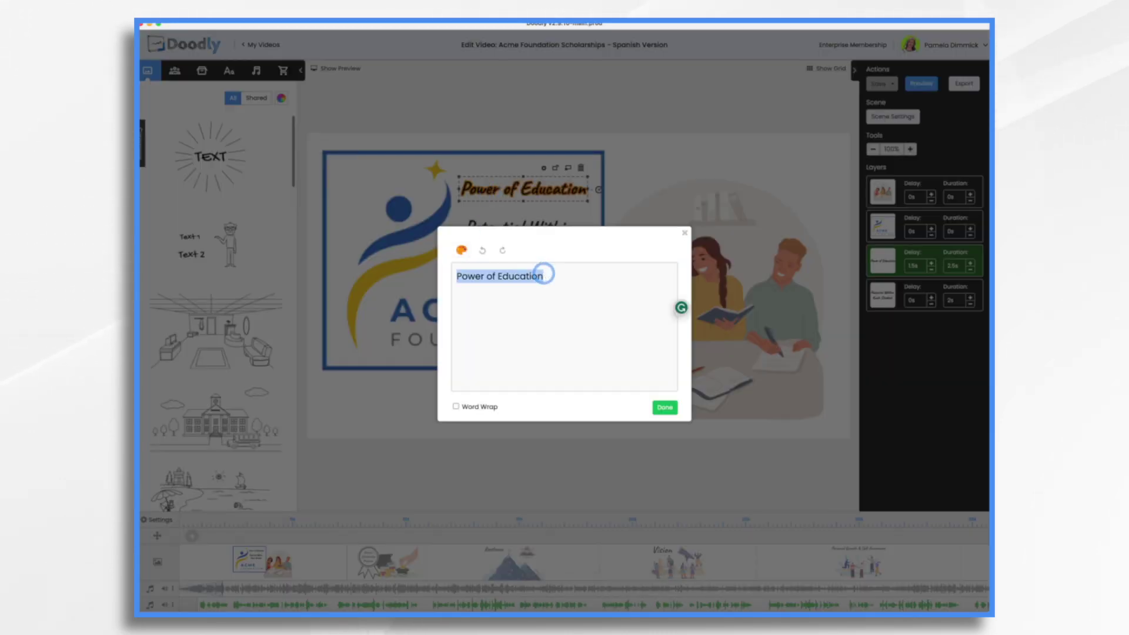
{"action": "key", "text": "BackSpace"}
{"action": "key", "text": "super+v"}
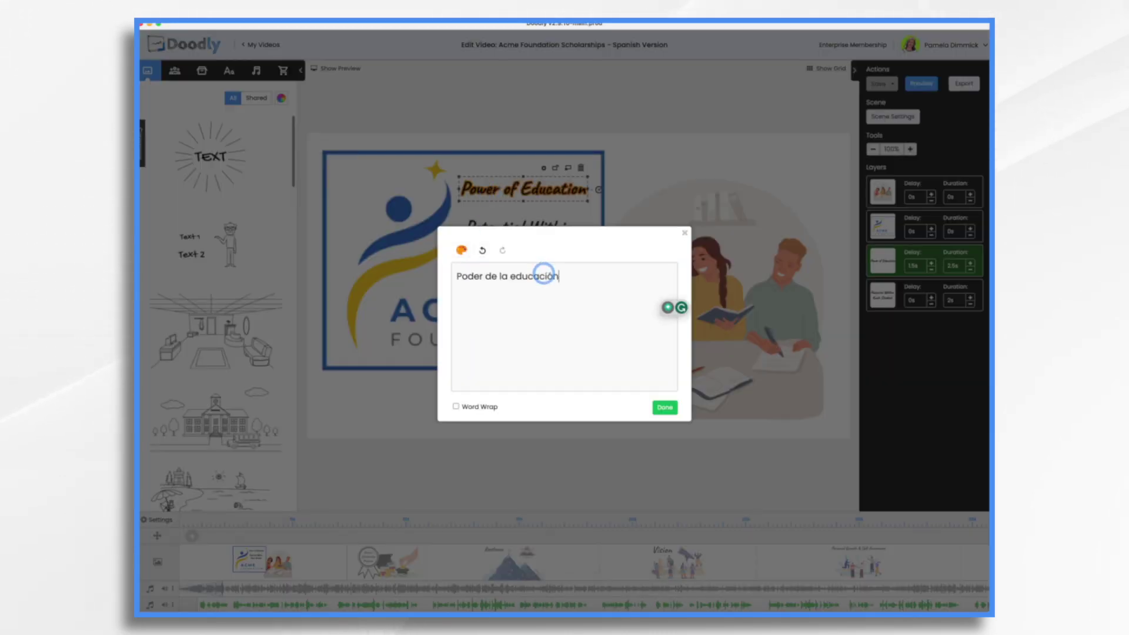
{"action": "left_click", "coordinate": [664, 408]}
Translate the 'Potential Within Each Student' subtitle in Talkia to 'Potencial dentro de cada estudiante'.
{"action": "double_click", "coordinate": [525, 232]}
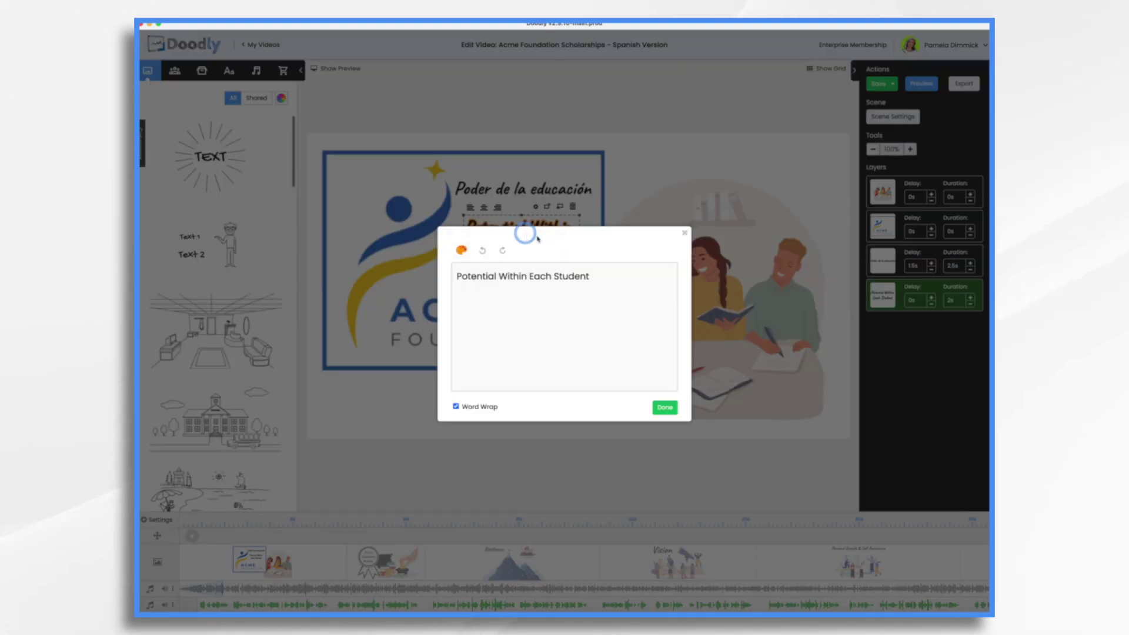
{"action": "left_click", "coordinate": [594, 273]}
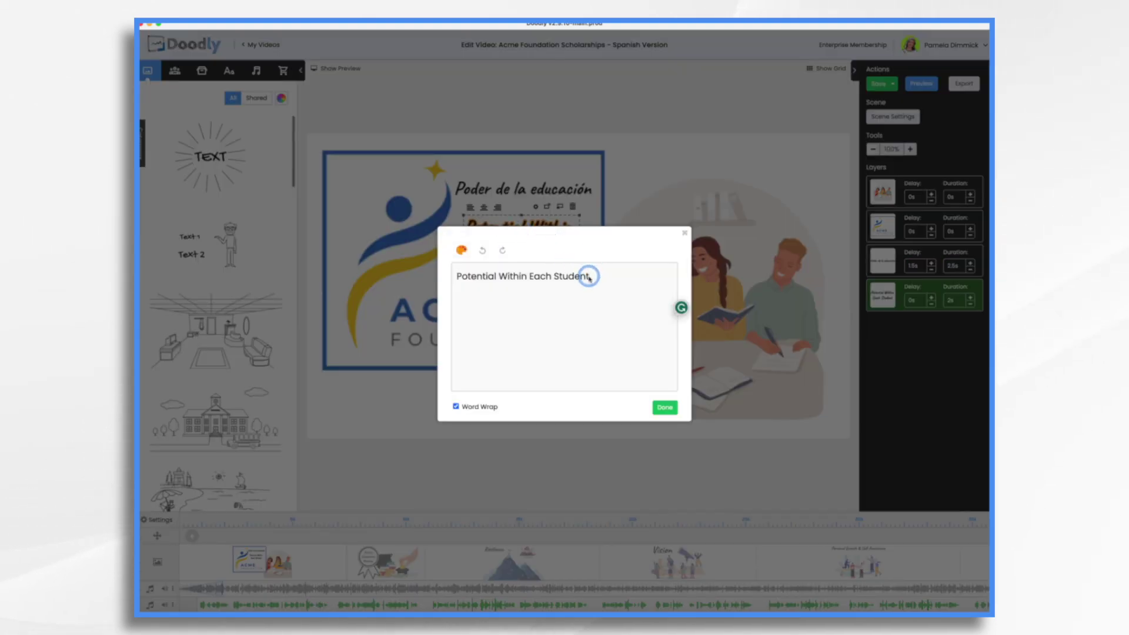
{"action": "triple_click", "coordinate": [588, 276]}
{"action": "key", "text": "super+Tab"}
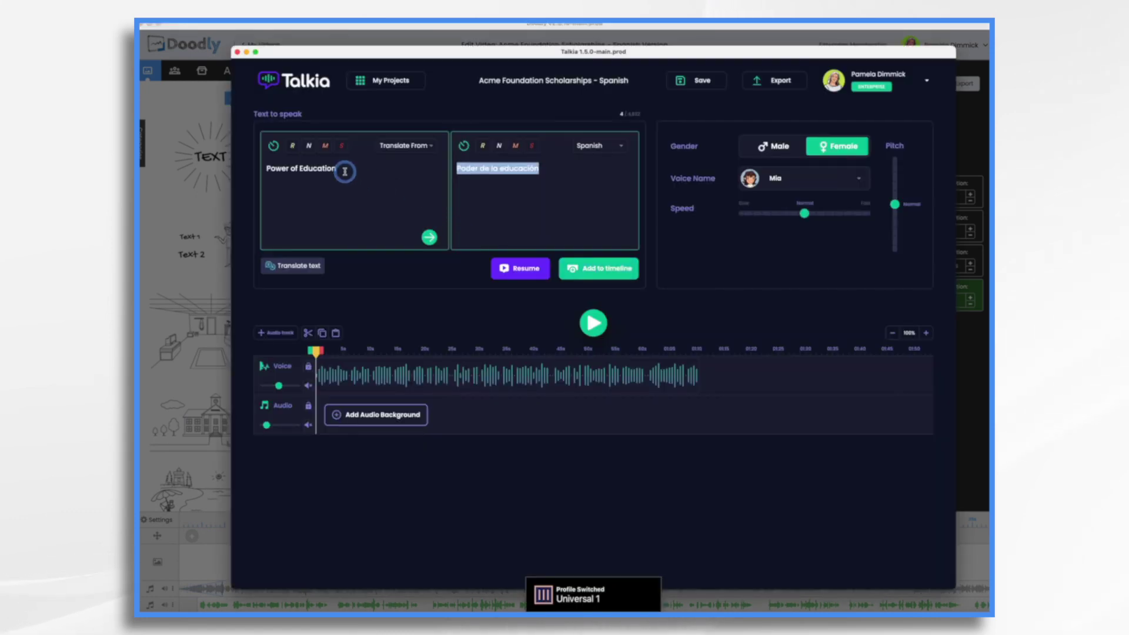
{"action": "triple_click", "coordinate": [346, 170]}
{"action": "key", "text": "BackSpace"}
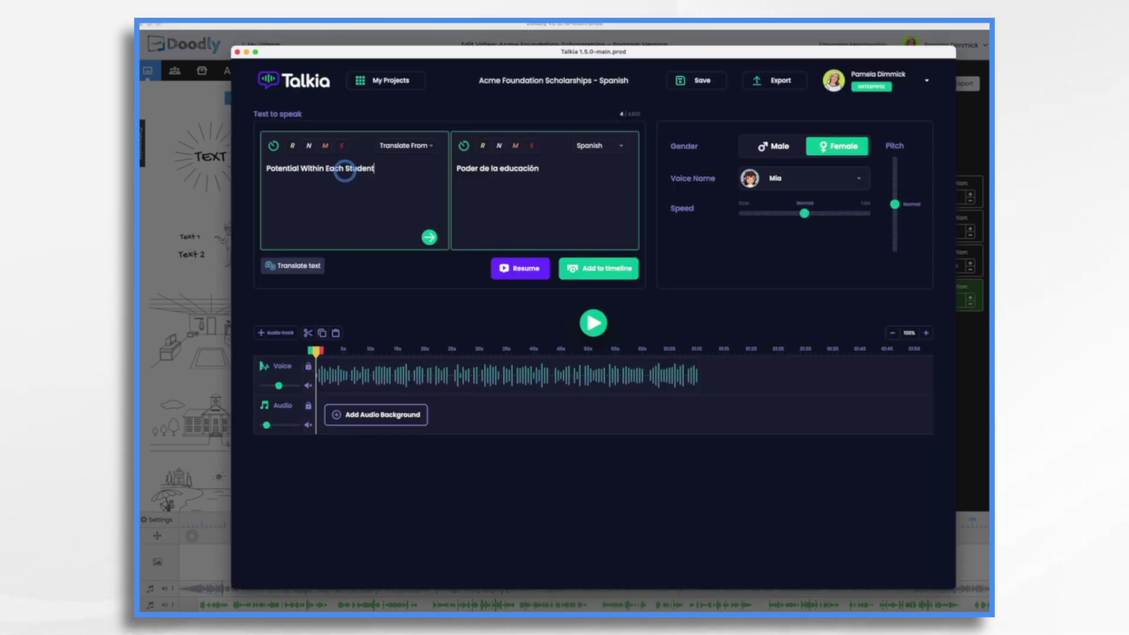
{"action": "triple_click", "coordinate": [460, 169]}
{"action": "key", "text": "BackSpace"}
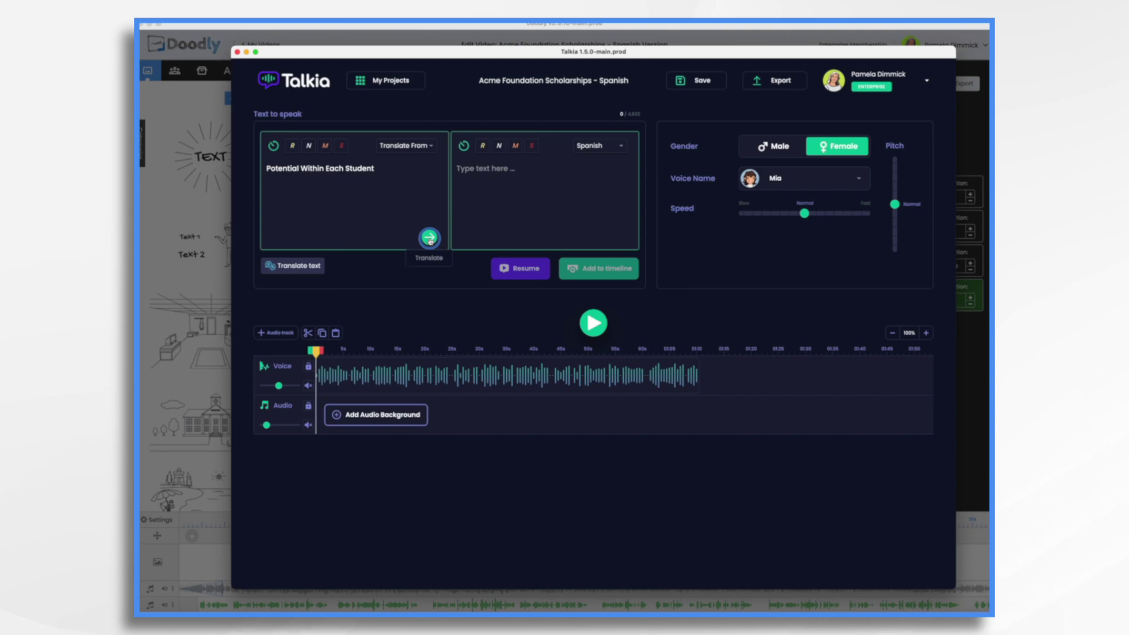
{"action": "left_click", "coordinate": [429, 238]}
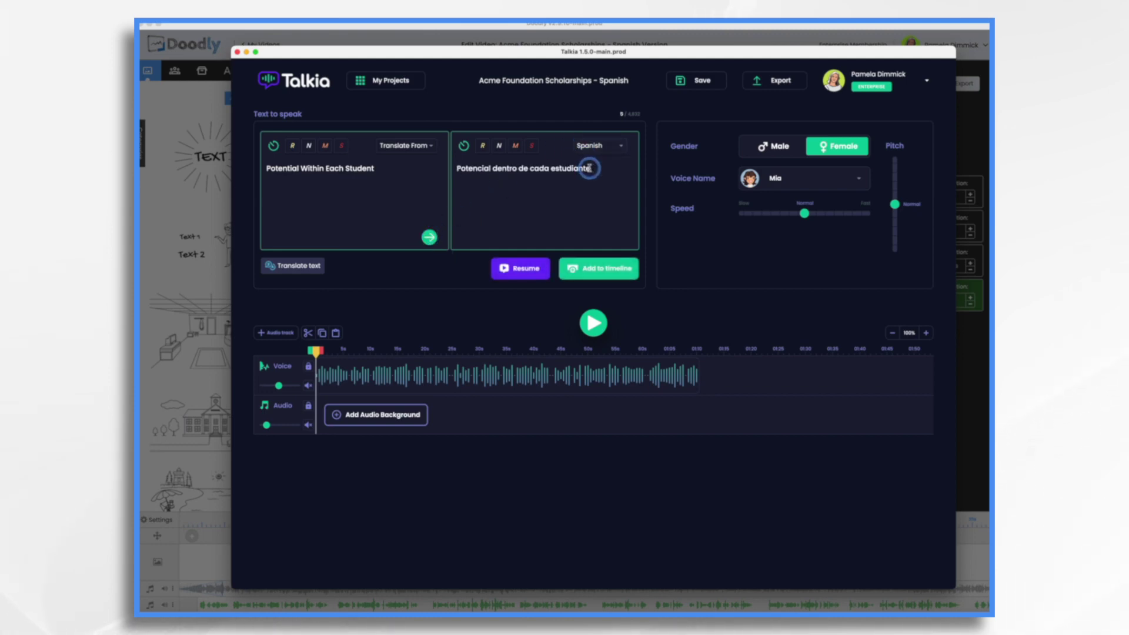
{"action": "left_click_drag", "start_coordinate": [590, 169], "coordinate": [454, 167]}
{"action": "key", "text": "super+c"}
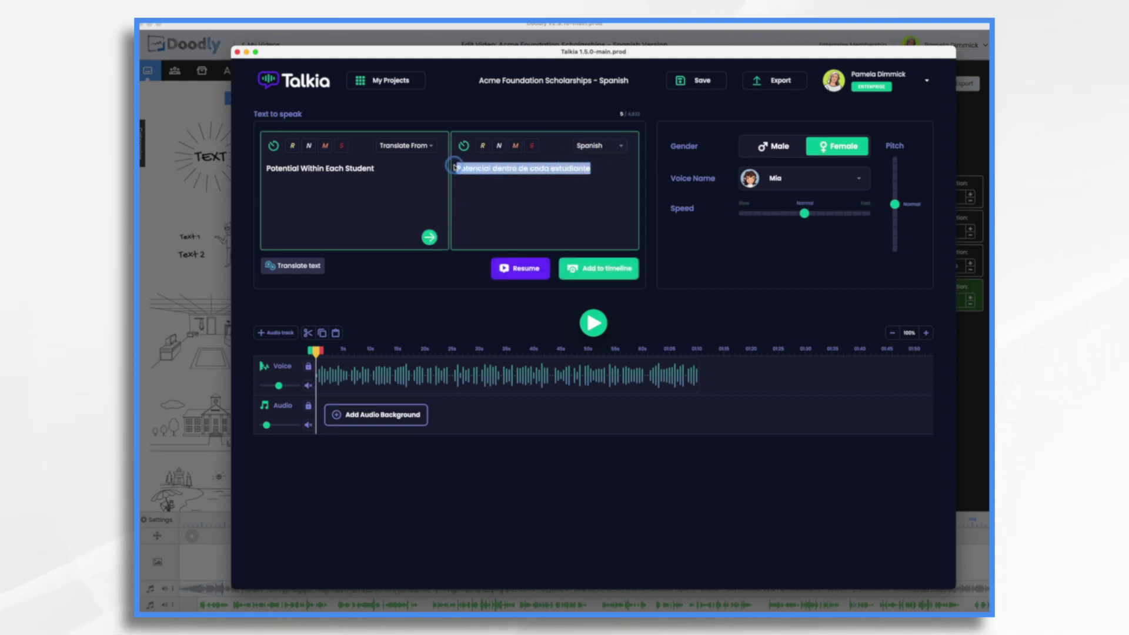
Paste 'Potencial dentro de cada estudiante' as the subtitle and widen its box to two lines.
{"action": "key", "text": "super+Tab"}
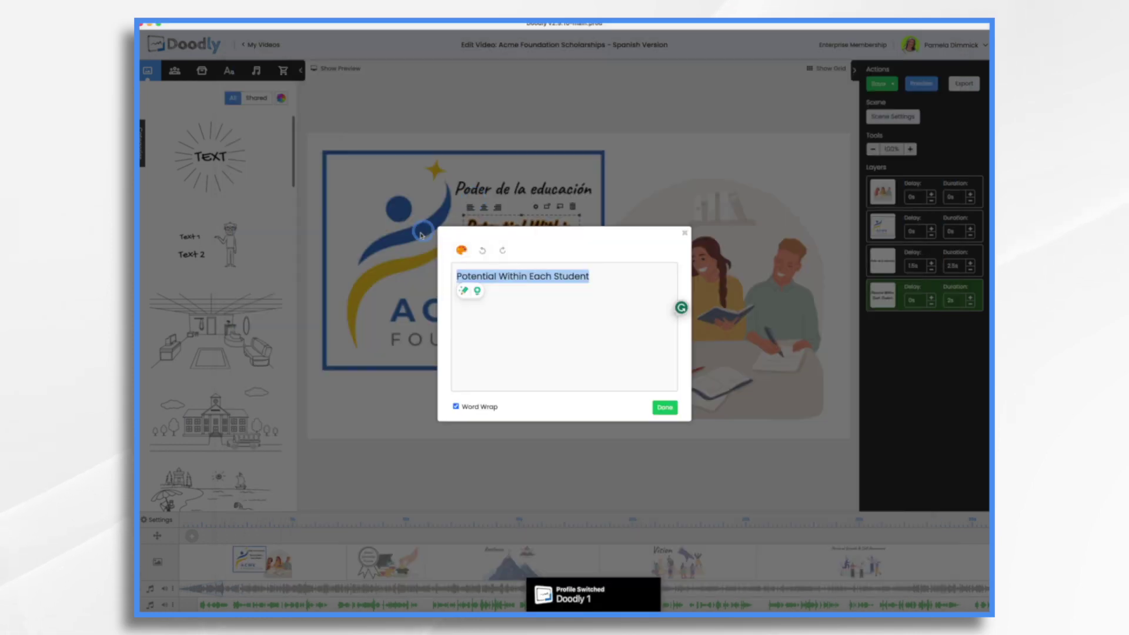
{"action": "key", "text": "BackSpace"}
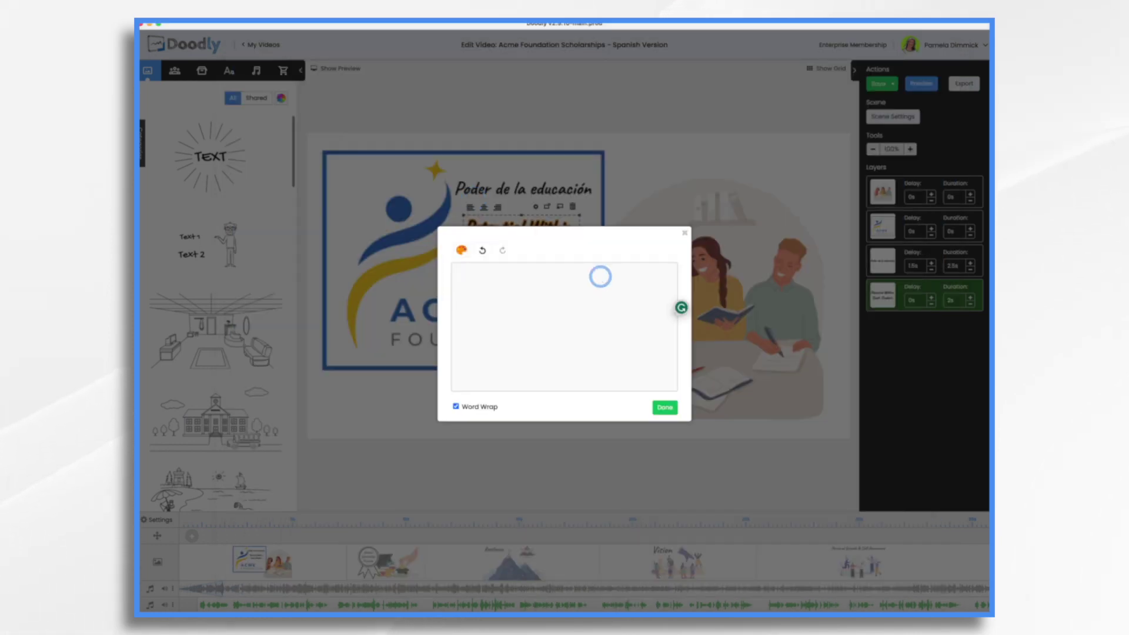
{"action": "key", "text": "super+v"}
{"action": "left_click", "coordinate": [665, 407]}
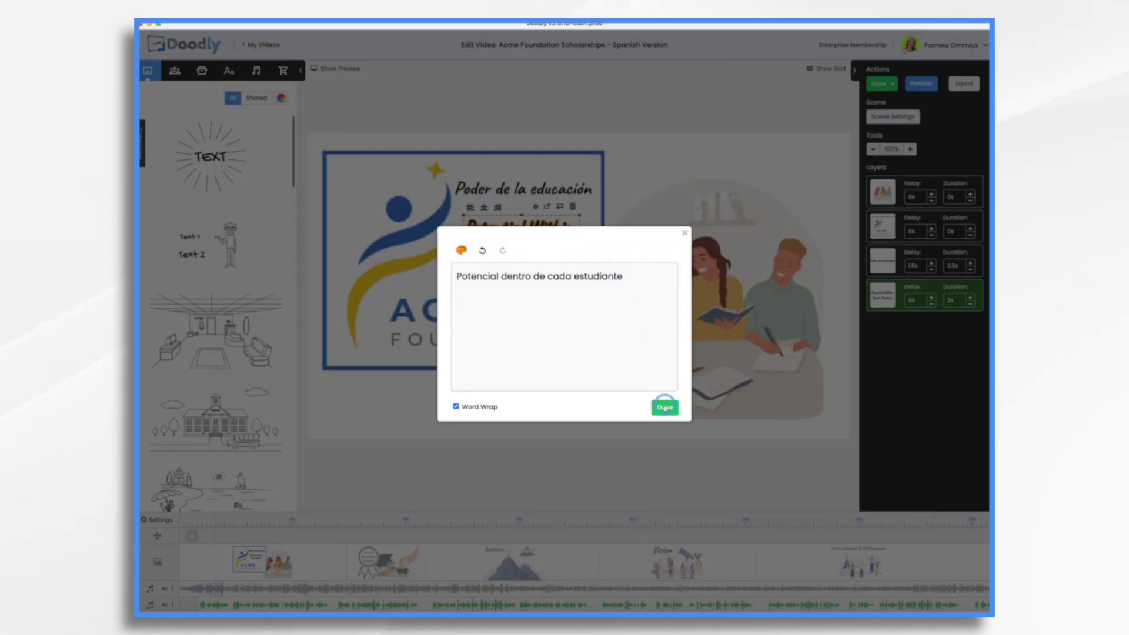
{"action": "left_click_drag", "start_coordinate": [579, 239], "coordinate": [592, 247]}
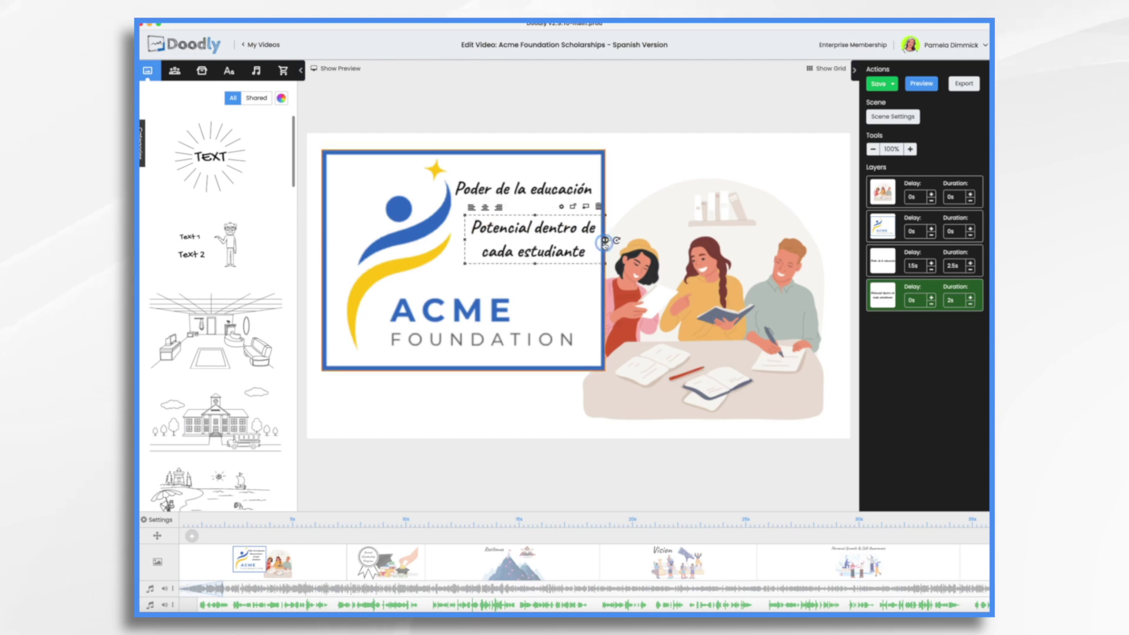
{"action": "left_click", "coordinate": [529, 192]}
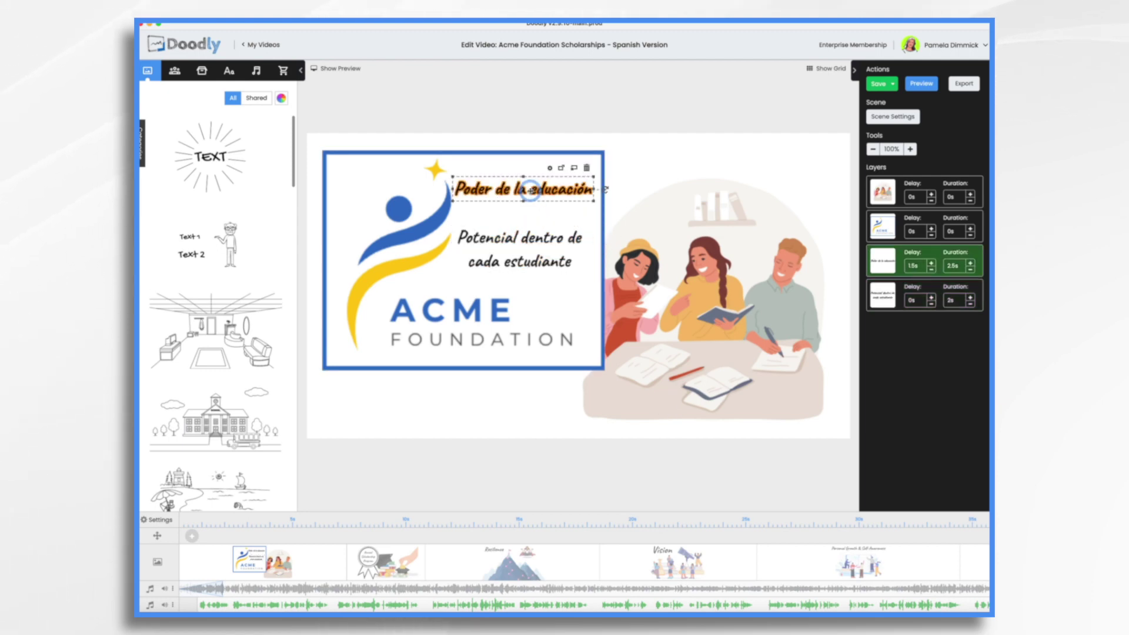
Open the Annual Scholarship Program scene and translate its badge text in Talkia.
{"action": "left_click", "coordinate": [385, 562]}
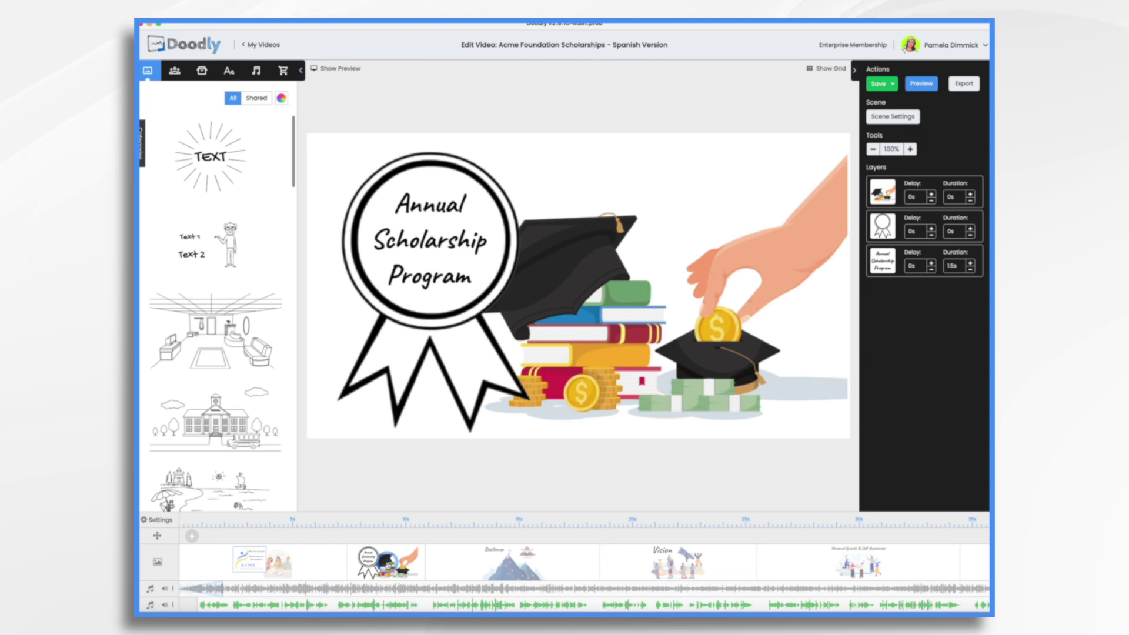
{"action": "double_click", "coordinate": [431, 235]}
{"action": "key", "text": "super+x"}
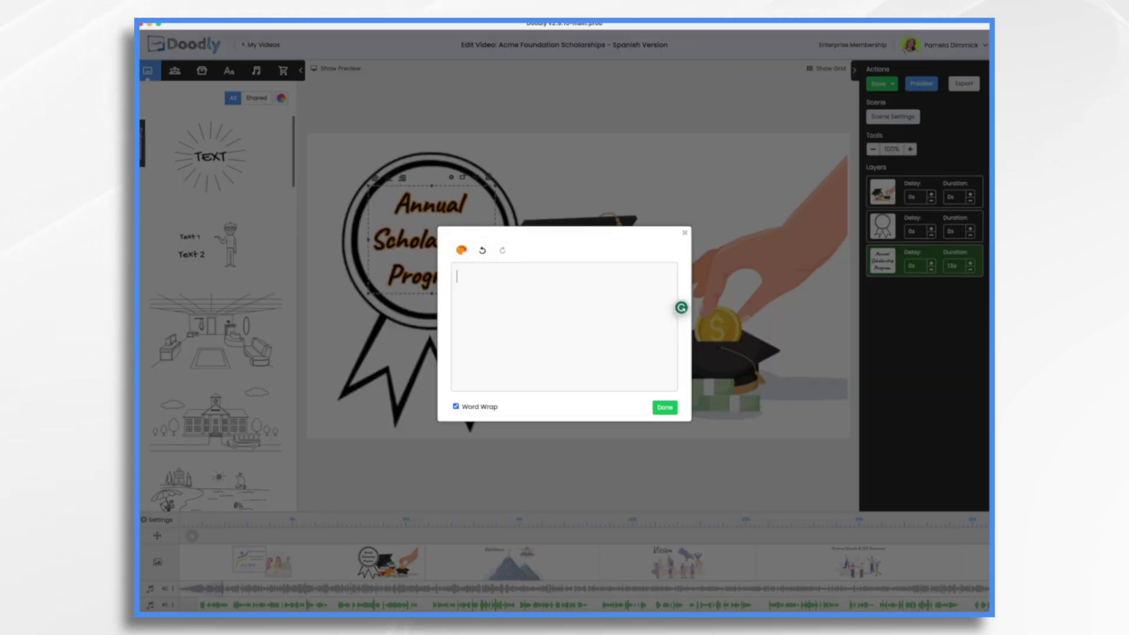
{"action": "key", "text": "super+Tab"}
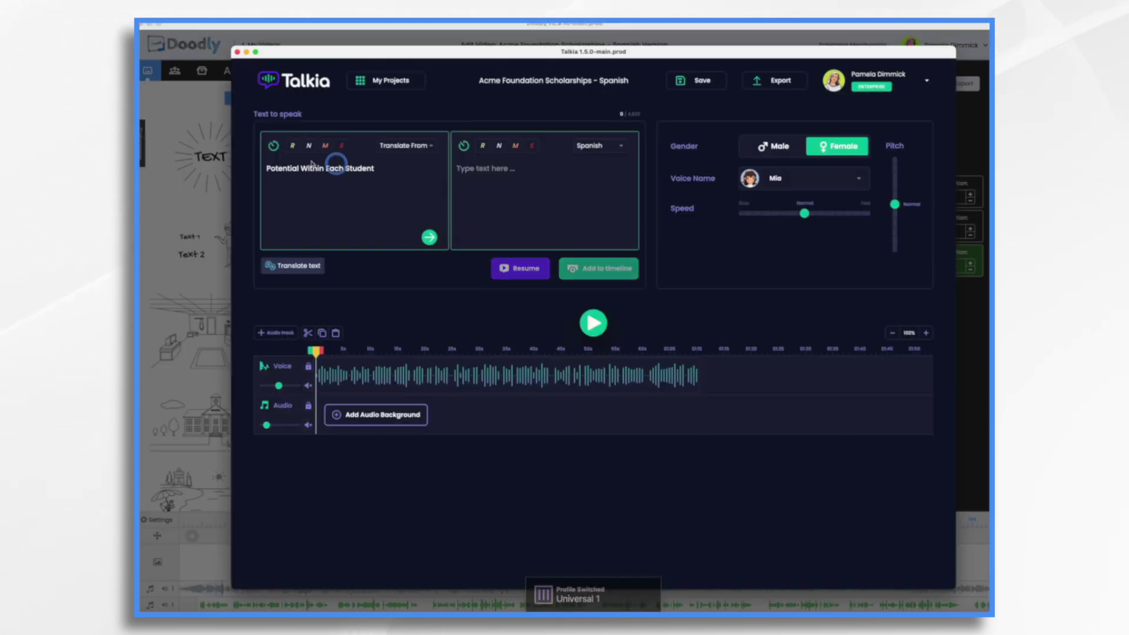
{"action": "triple_click", "coordinate": [386, 168]}
{"action": "key", "text": "BackSpace"}
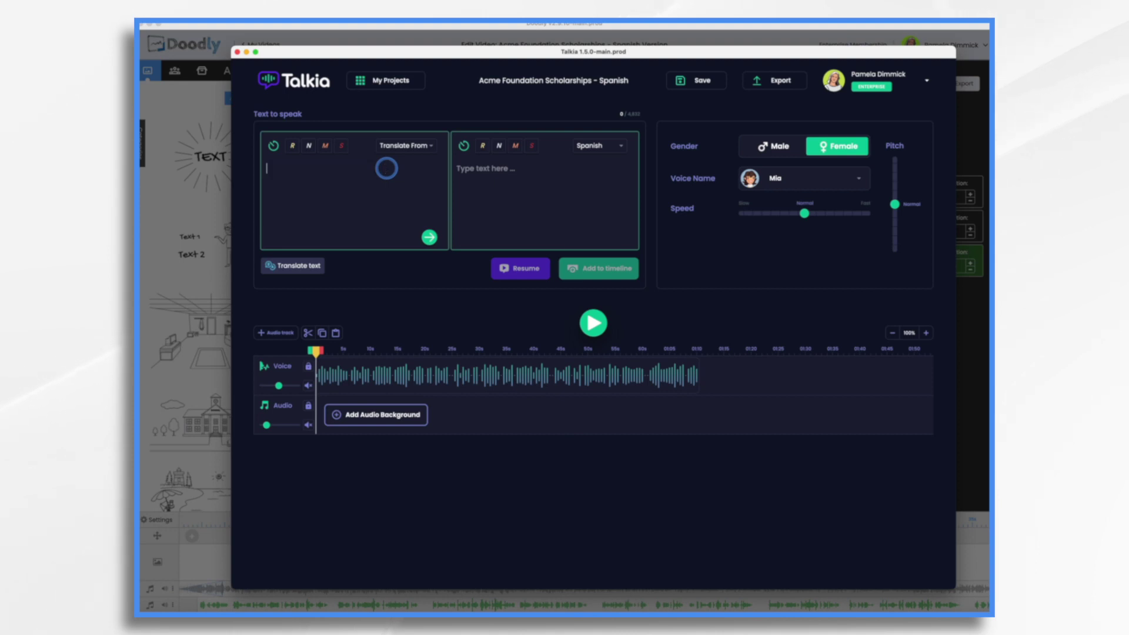
{"action": "key", "text": "super+v"}
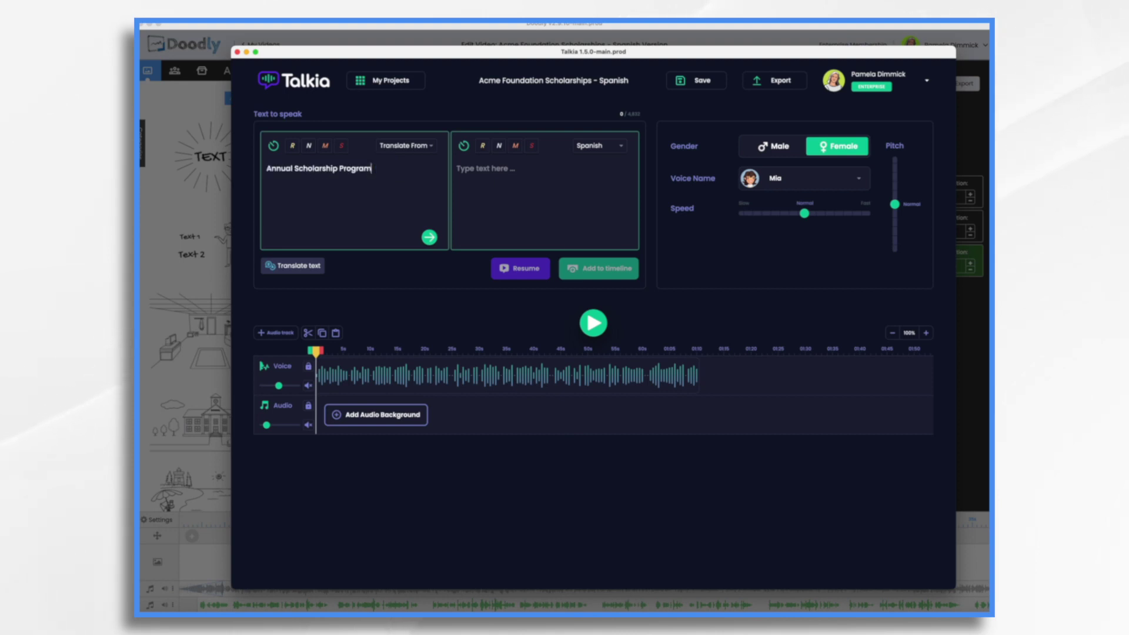
{"action": "left_click", "coordinate": [431, 238]}
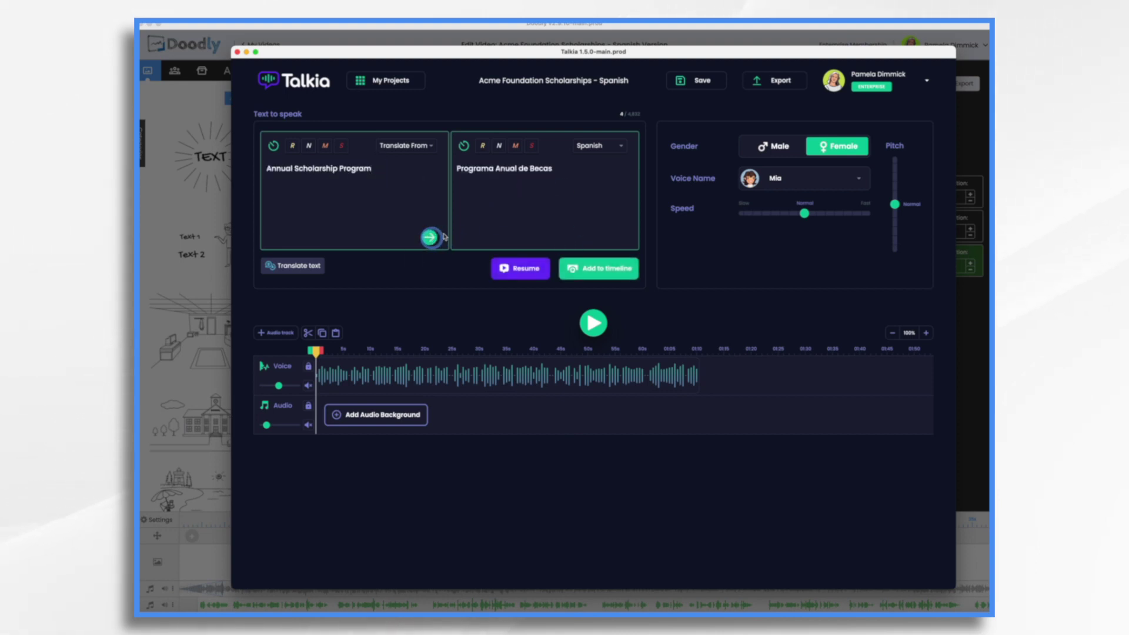
Replace the badge text in Doodly with 'Programa Anual de Becas'.
{"action": "key", "text": "super+a"}
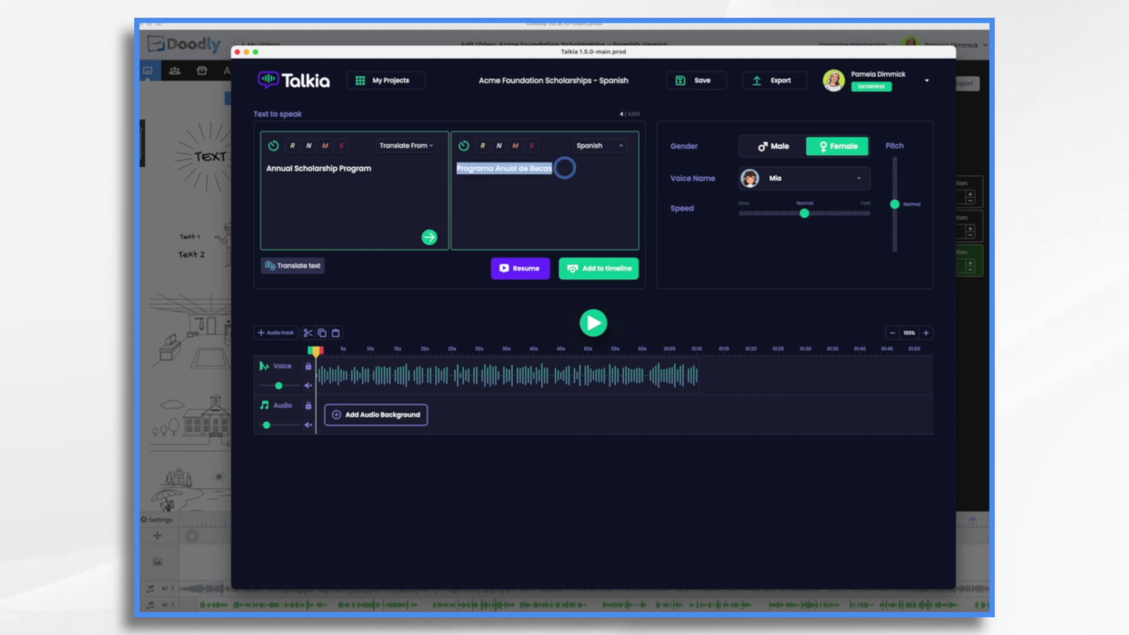
{"action": "key", "text": "super+Tab"}
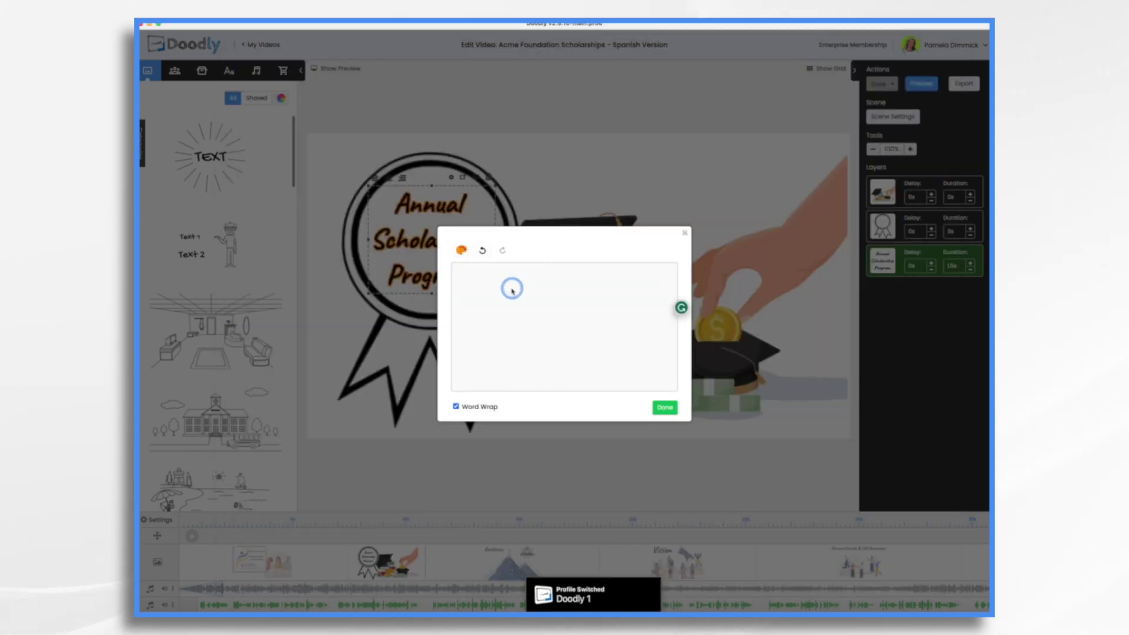
{"action": "key", "text": "super+v"}
{"action": "left_click", "coordinate": [554, 341]}
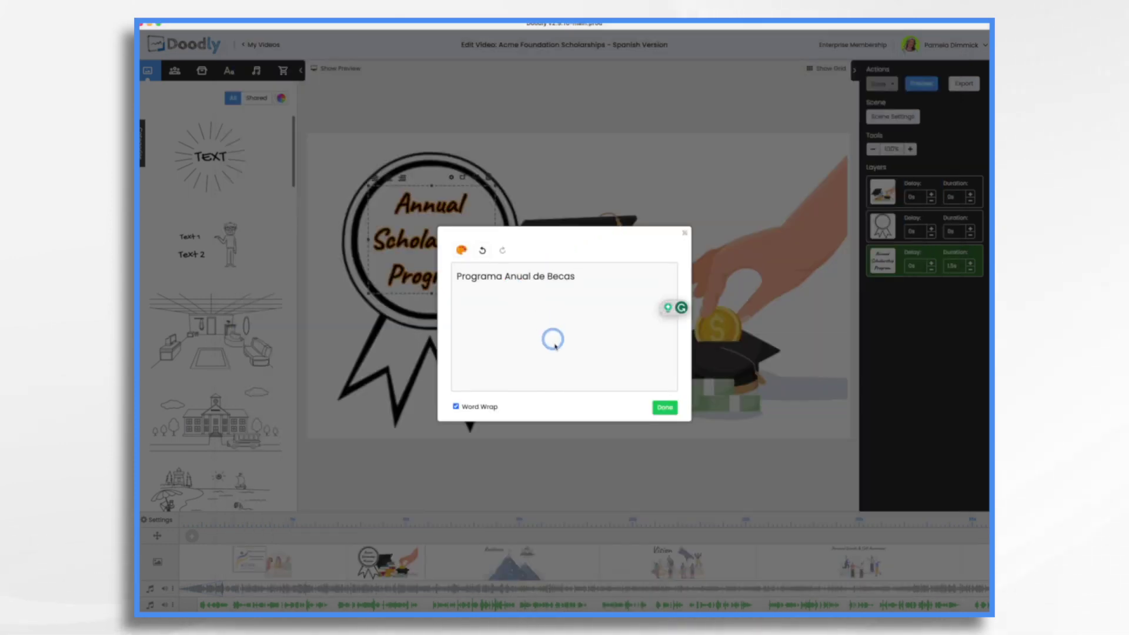
{"action": "left_click", "coordinate": [665, 408]}
Open the Resilience scene and translate its 'Resilience' heading in Talkia.
{"action": "left_click", "coordinate": [511, 562]}
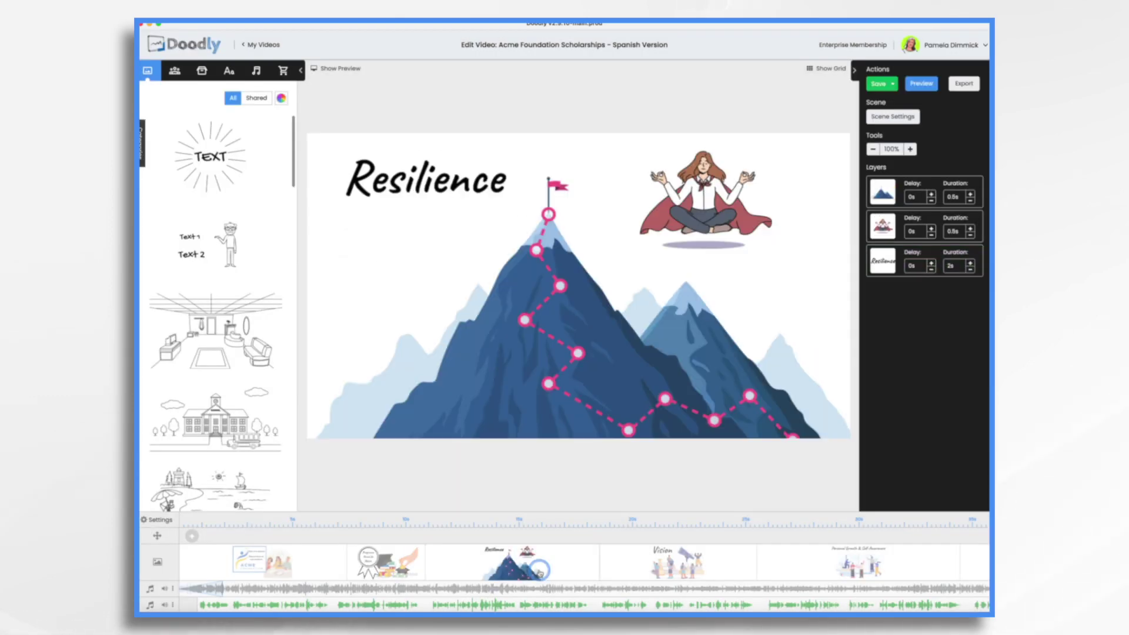
{"action": "left_click", "coordinate": [462, 184]}
{"action": "double_click", "coordinate": [461, 183]}
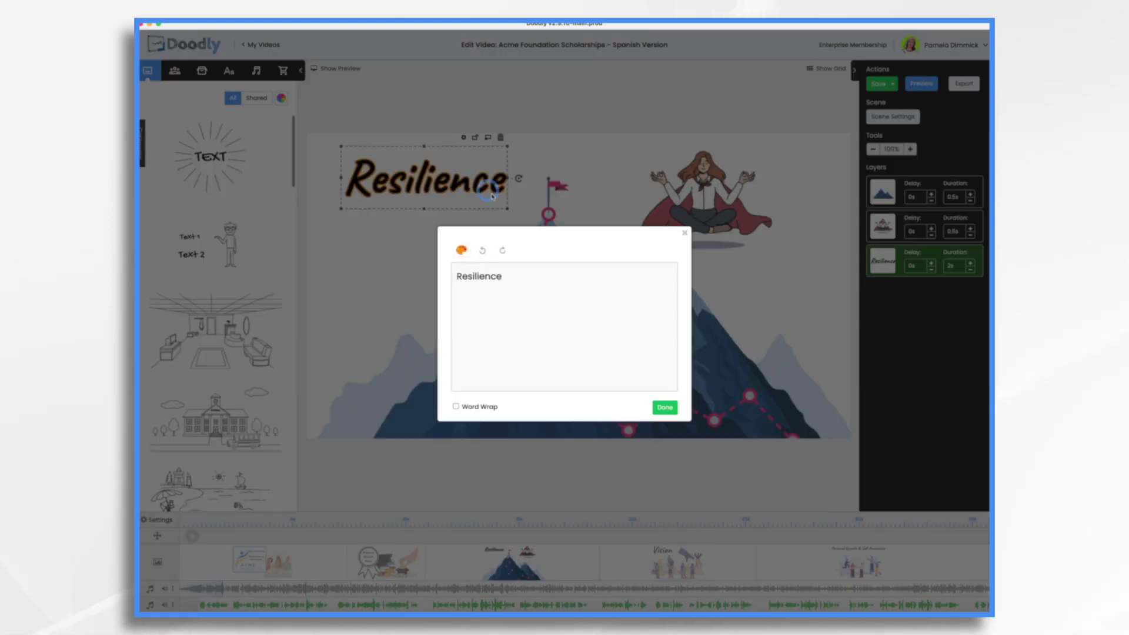
{"action": "left_click", "coordinate": [492, 279]}
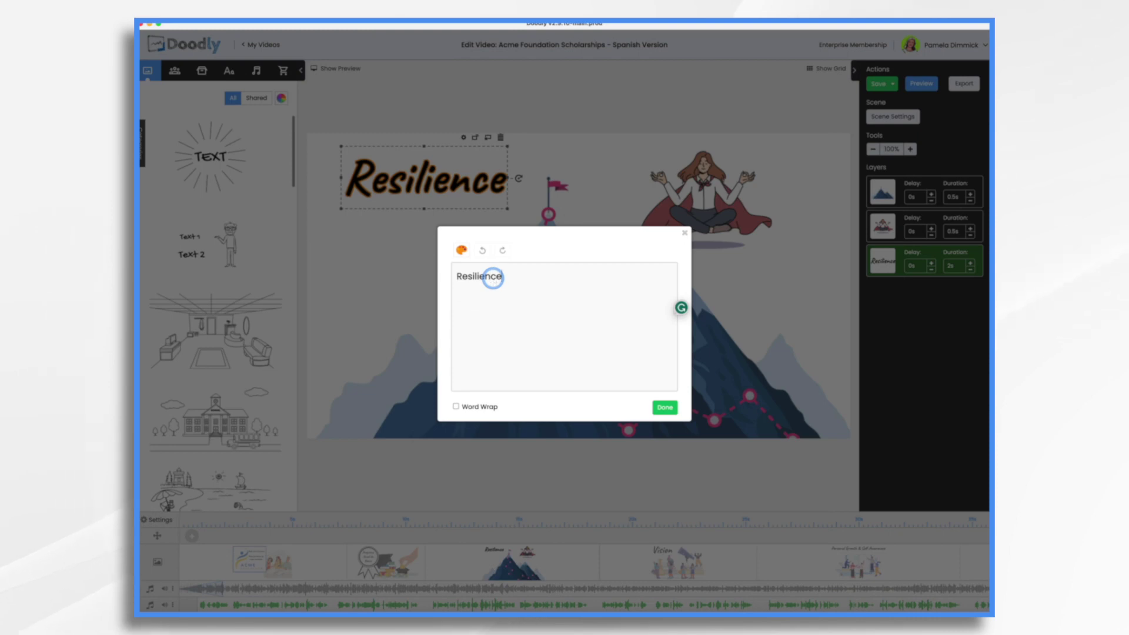
{"action": "key", "text": "super+a"}
{"action": "key", "text": "super+x"}
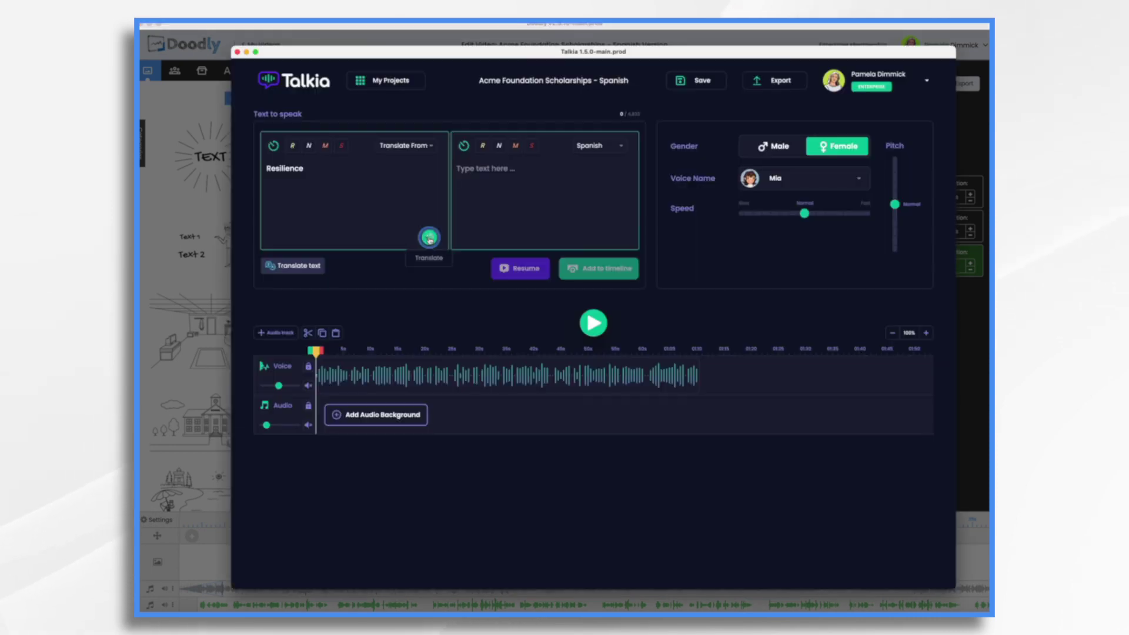
{"action": "left_click", "coordinate": [429, 238]}
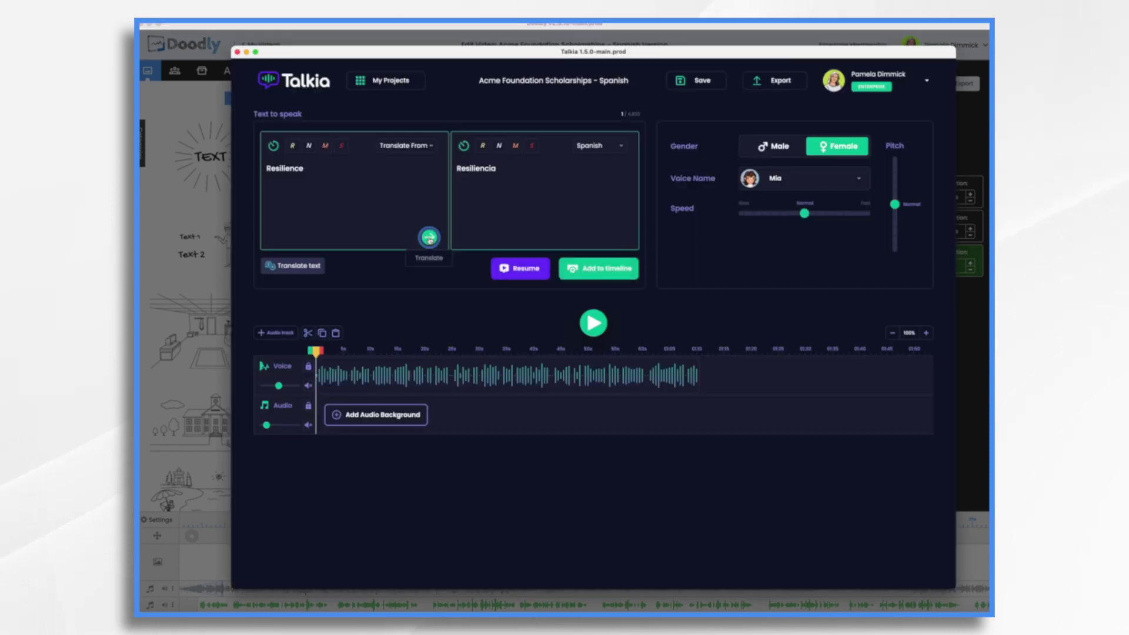
Paste 'Resiliencia' in as the mountain scene's heading.
{"action": "left_click", "coordinate": [511, 168]}
{"action": "left_click_drag", "start_coordinate": [509, 169], "coordinate": [458, 166]}
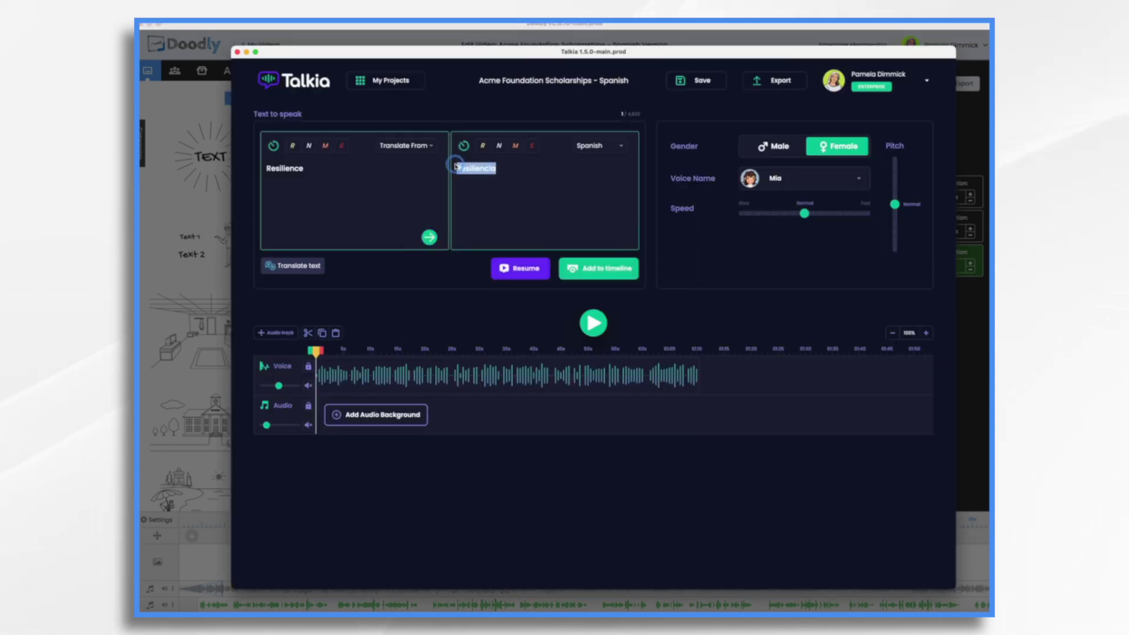
{"action": "key", "text": "super+Tab"}
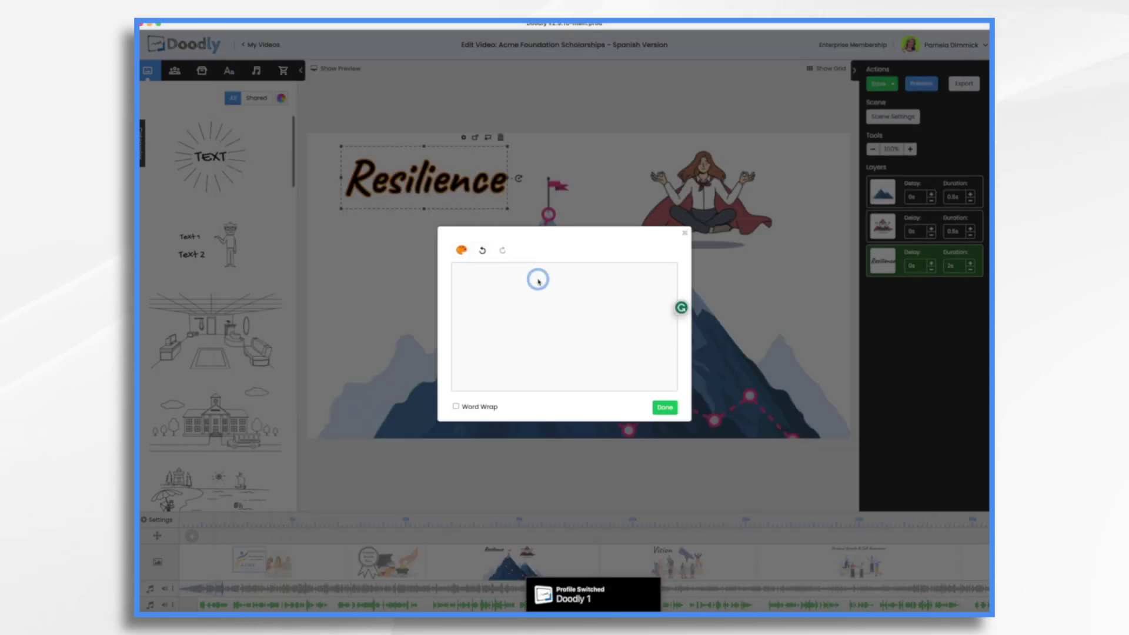
{"action": "key", "text": "super+v"}
{"action": "left_click", "coordinate": [667, 410]}
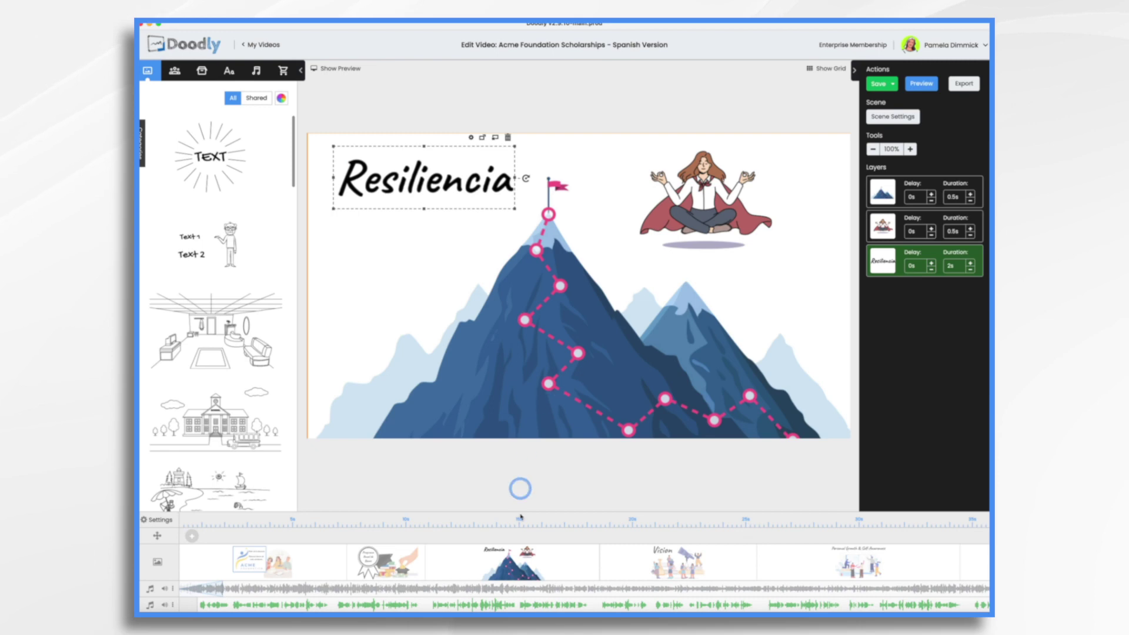
{"action": "left_click", "coordinate": [639, 565]}
Translate the Vision heading in Talkia and replace it in Doodly with 'Visión'.
{"action": "left_click", "coordinate": [469, 213]}
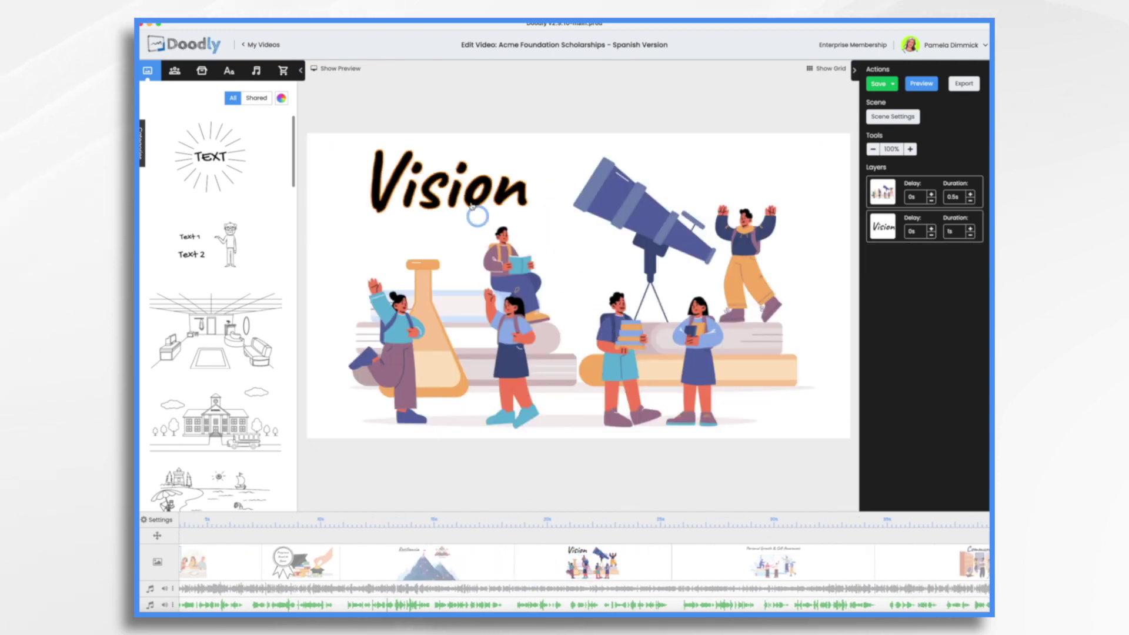
{"action": "double_click", "coordinate": [481, 198]}
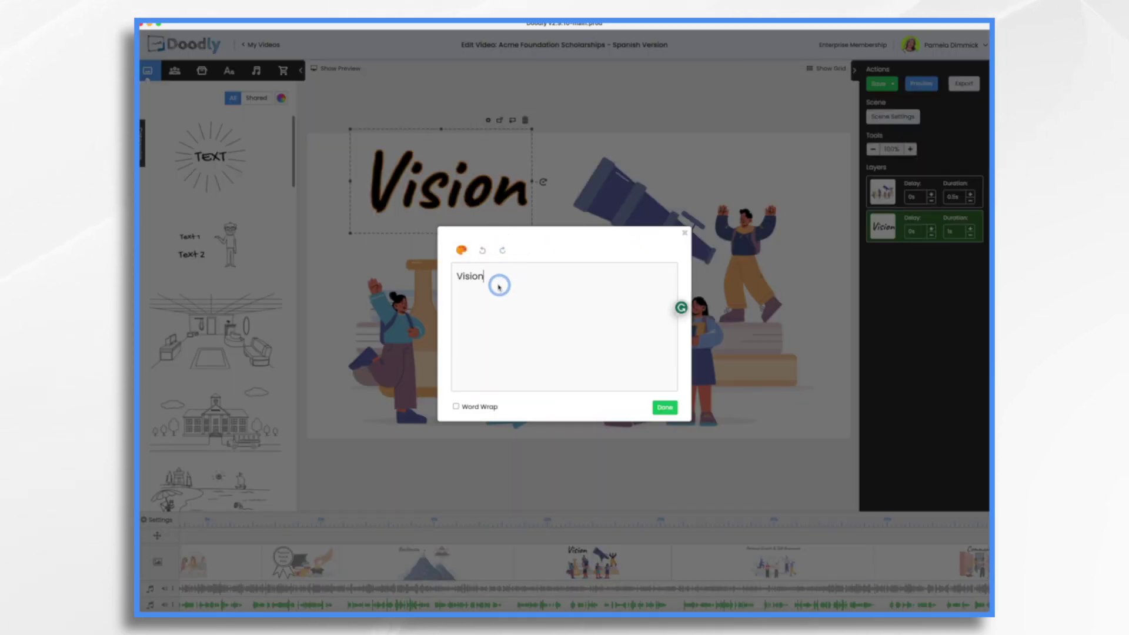
{"action": "key", "text": "super+a"}
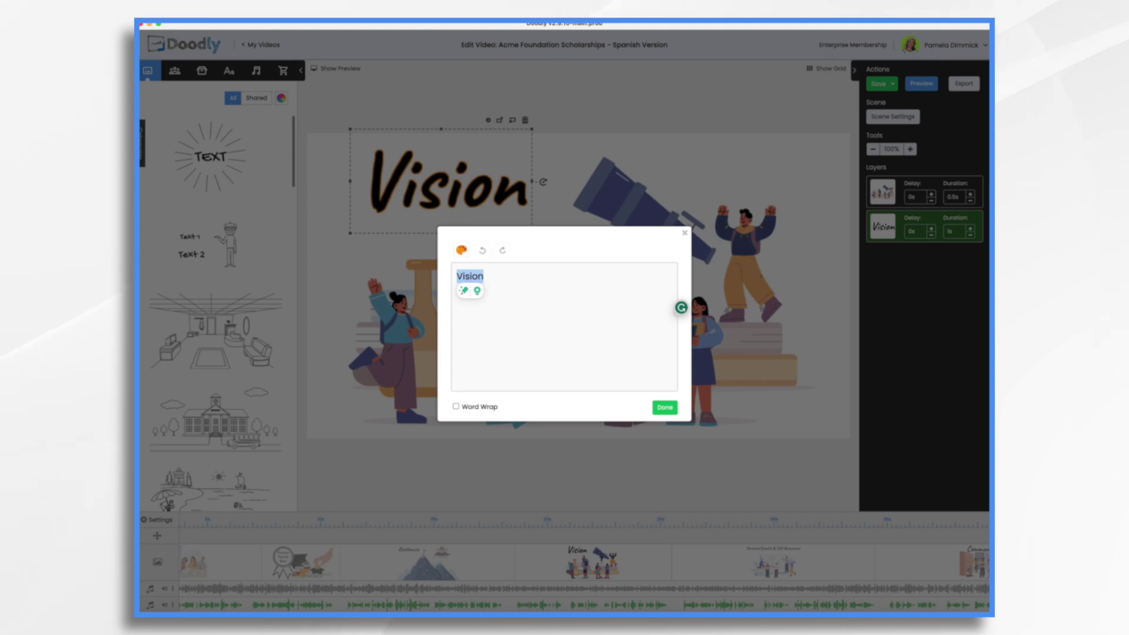
{"action": "key", "text": "super+Tab"}
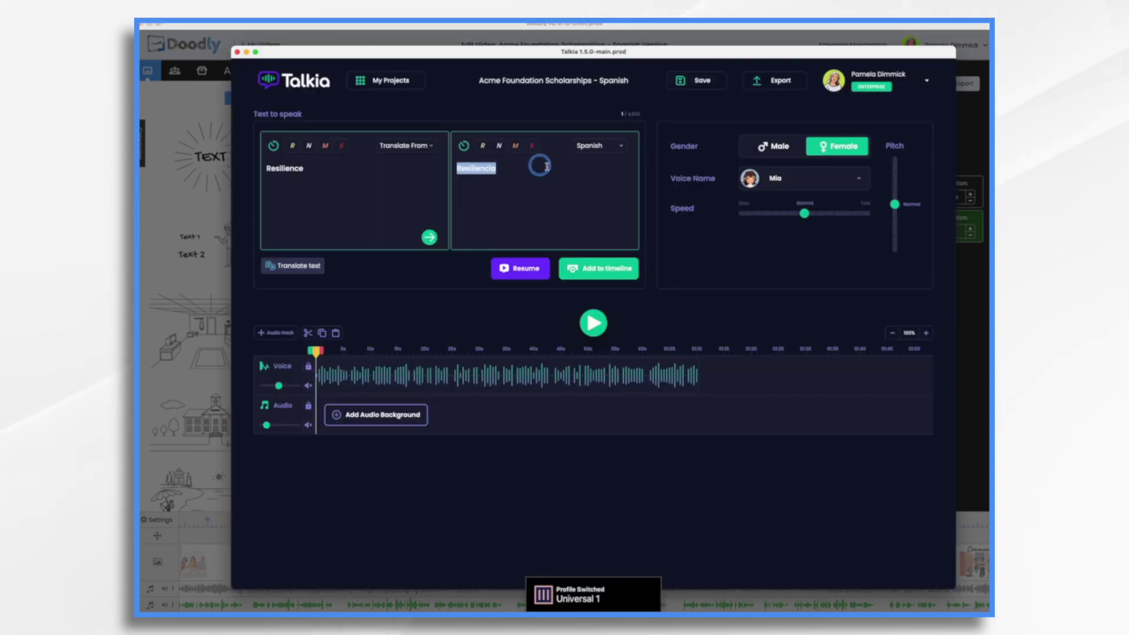
{"action": "key", "text": "BackSpace"}
{"action": "left_click", "coordinate": [308, 170]}
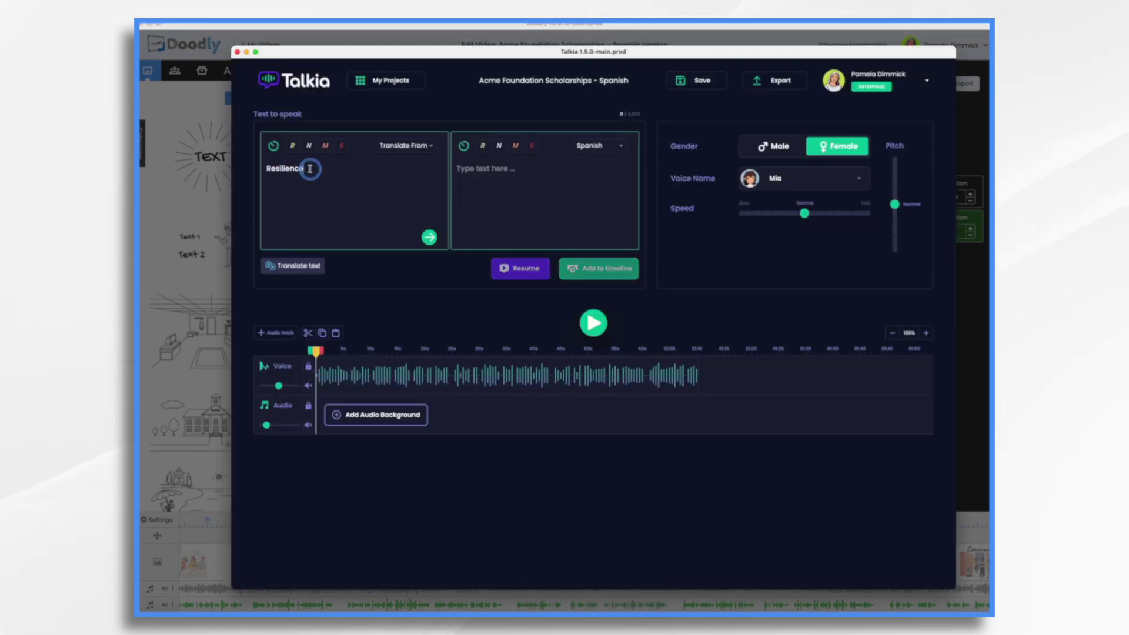
{"action": "key", "text": "super+a"}
{"action": "key", "text": "BackSpace"}
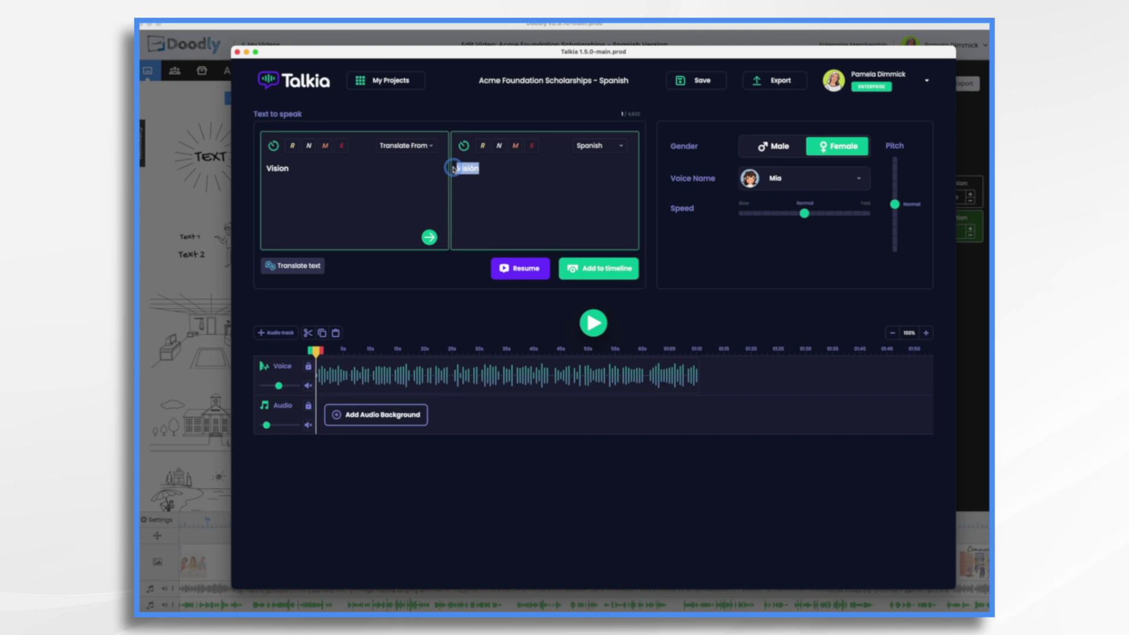
{"action": "key", "text": "super+Tab"}
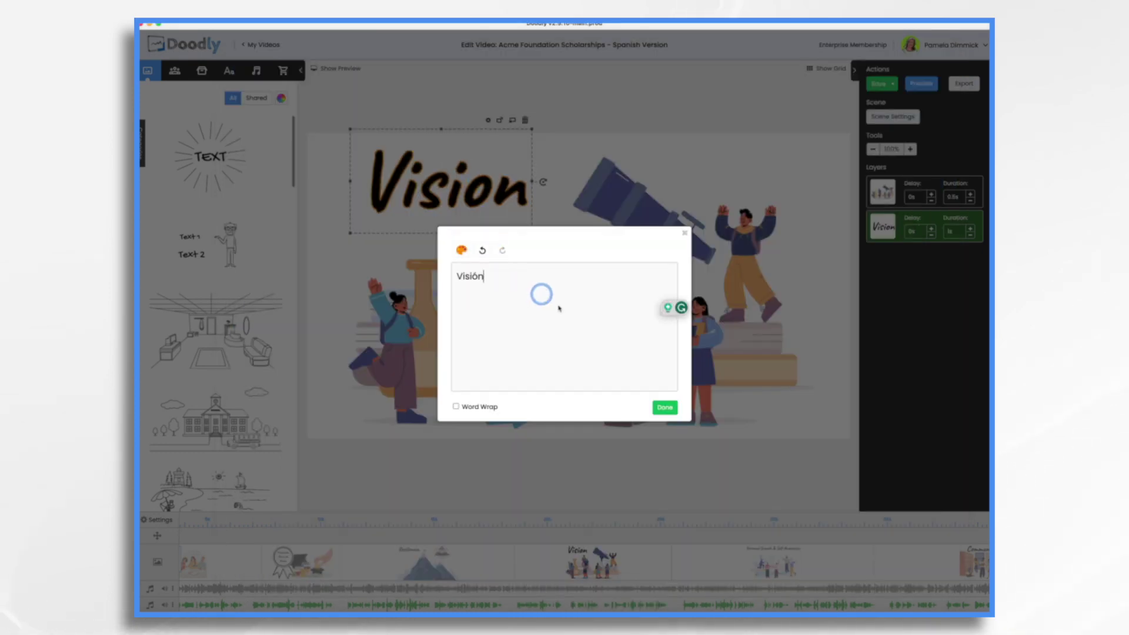
{"action": "left_click", "coordinate": [665, 407]}
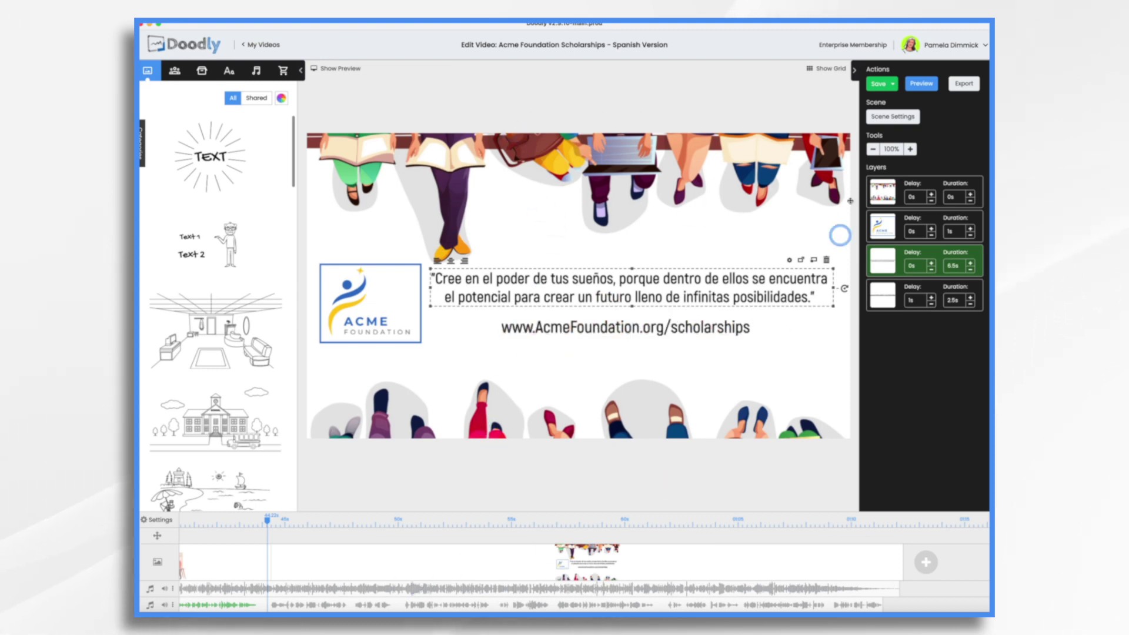
Preview the Spanish video from the opening ACME Foundation scene through the closing quote.
{"action": "left_click", "coordinate": [922, 85]}
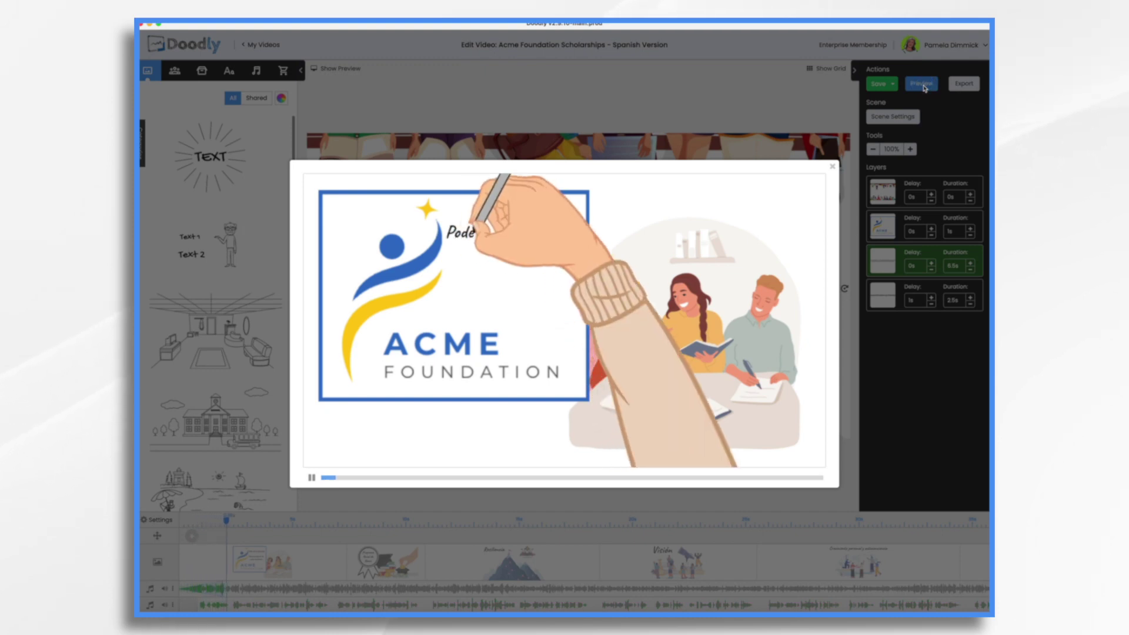